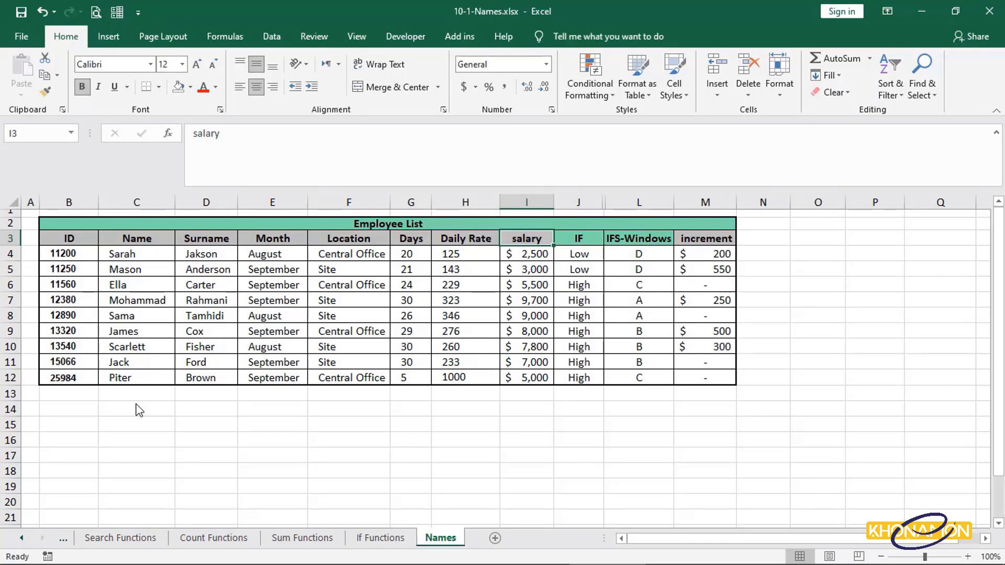
# Enter a SUM formula in C14 totalling the salary cells I4:I12.
pyautogui.click(138, 410)
pyautogui.write('=sum')
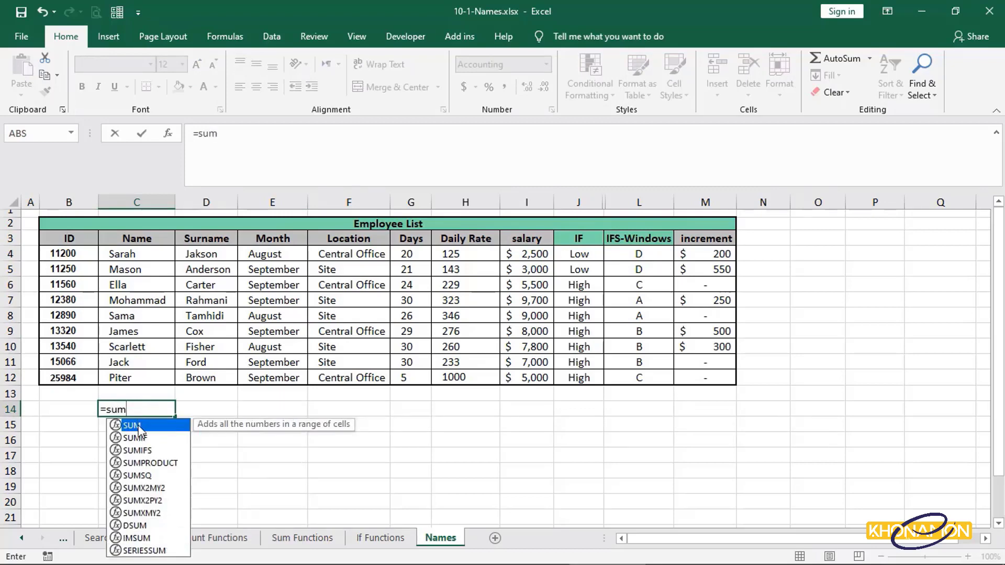
pyautogui.doubleClick(139, 428)
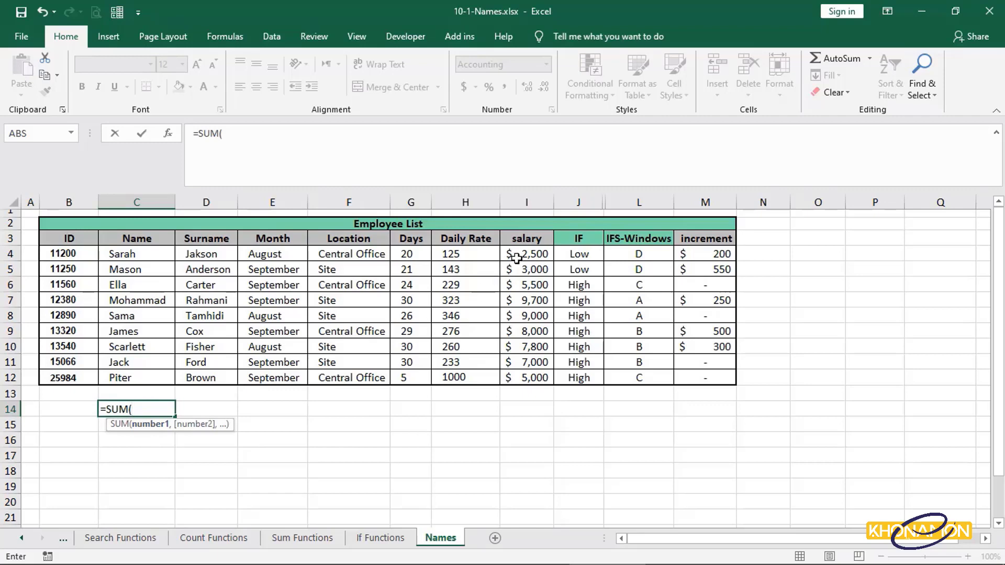
pyautogui.moveTo(513, 254); pyautogui.dragTo(526, 384)
pyautogui.press('Return')
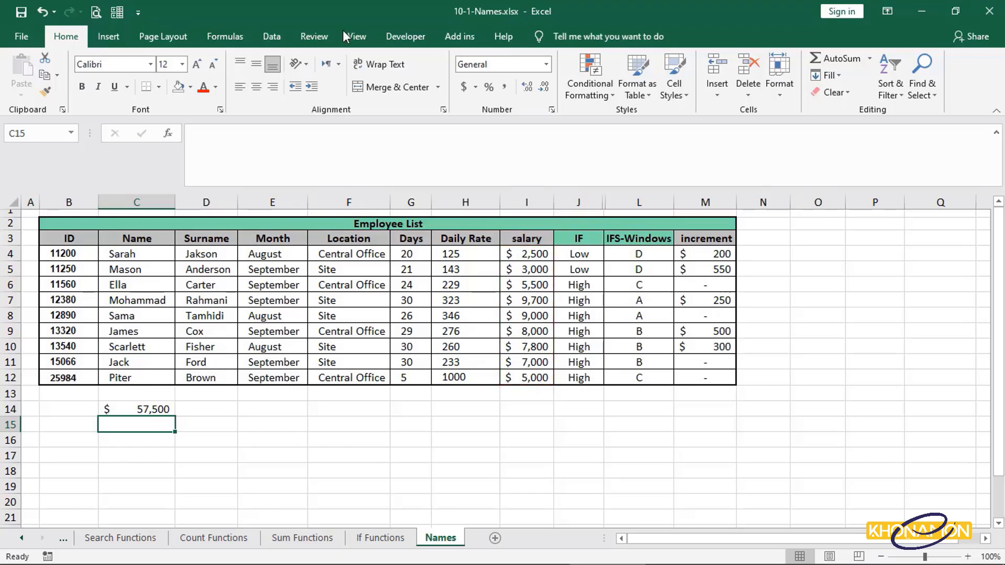
# Define a workbook name SLR that refers to the salary range I4:I12.
pyautogui.click(233, 38)
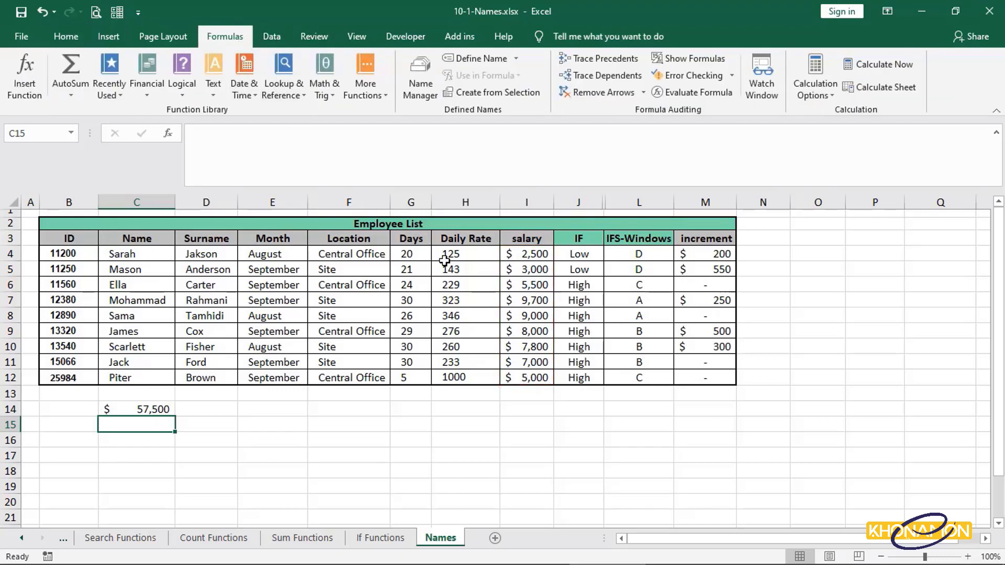
pyautogui.click(476, 59)
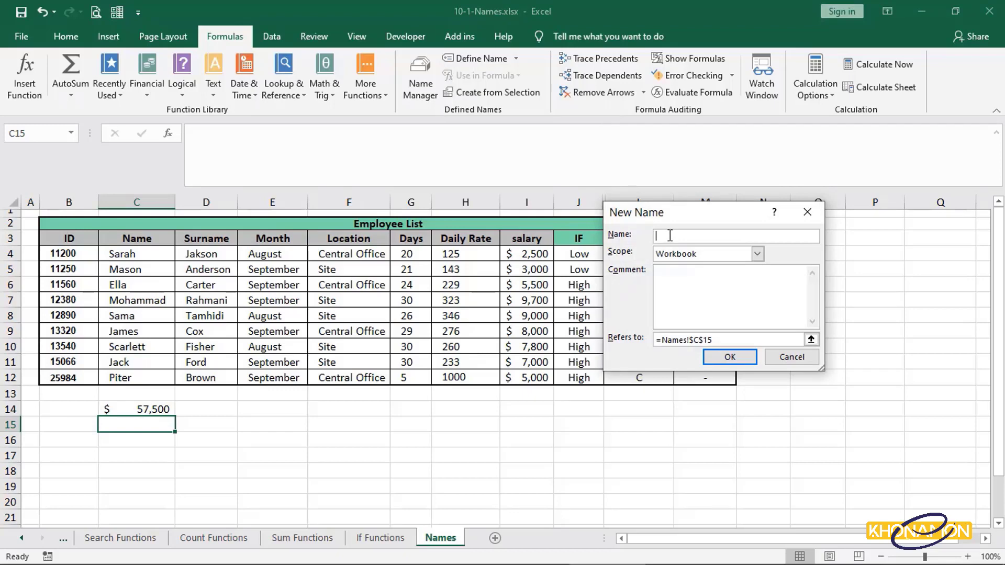
pyautogui.write('SLR')
pyautogui.moveTo(720, 341); pyautogui.dragTo(638, 329)
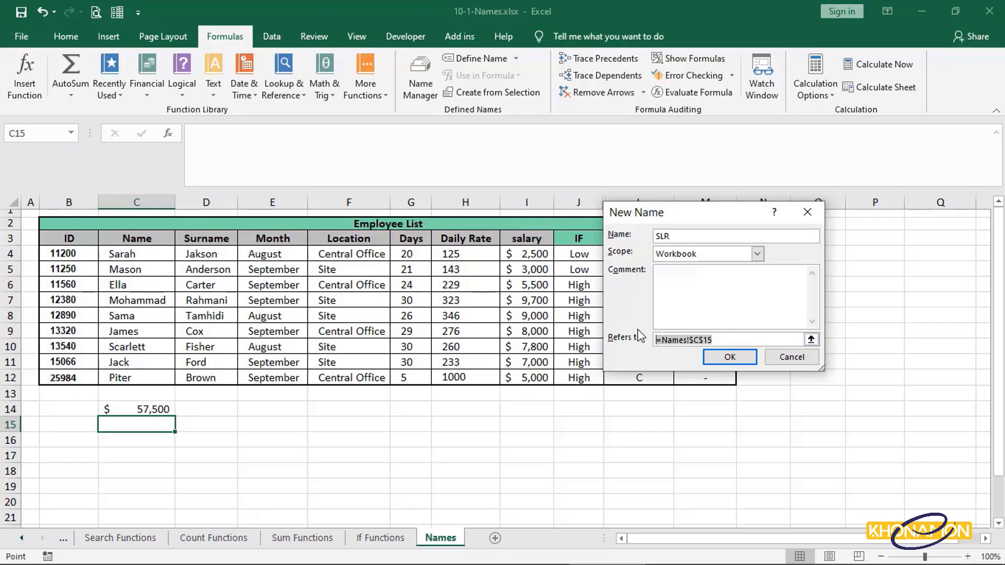
pyautogui.press('BackSpace')
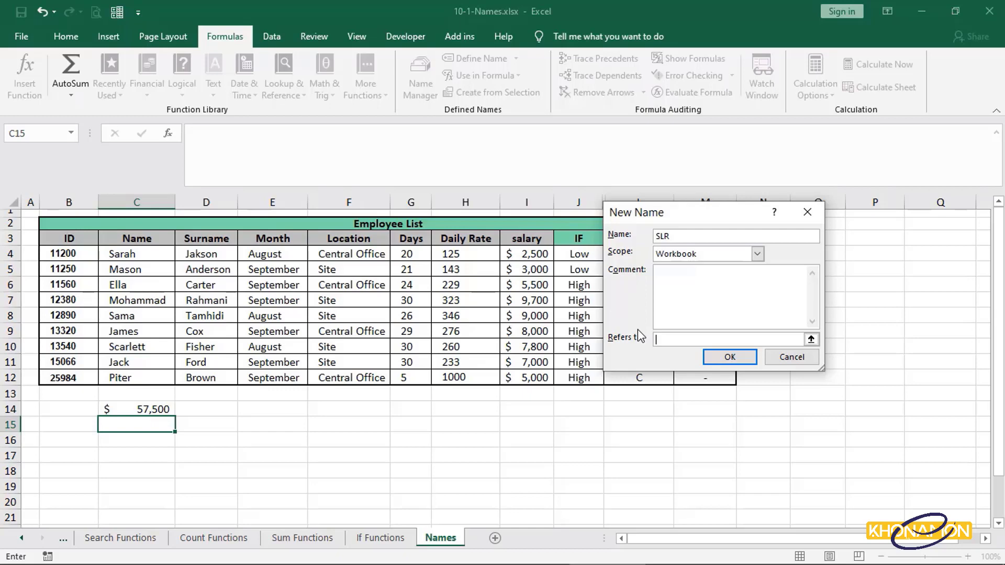
pyautogui.moveTo(547, 256); pyautogui.dragTo(552, 378)
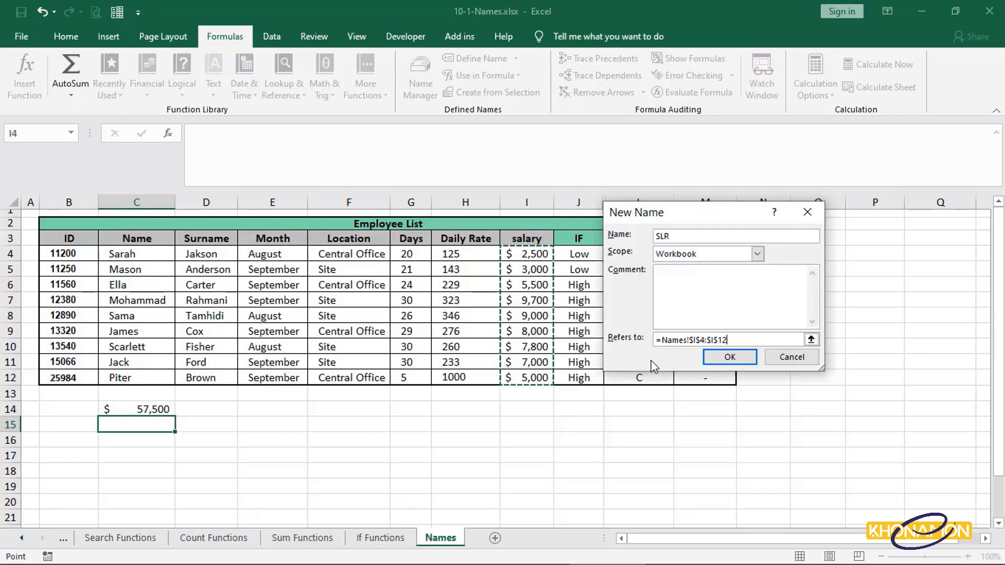
pyautogui.press('Return')
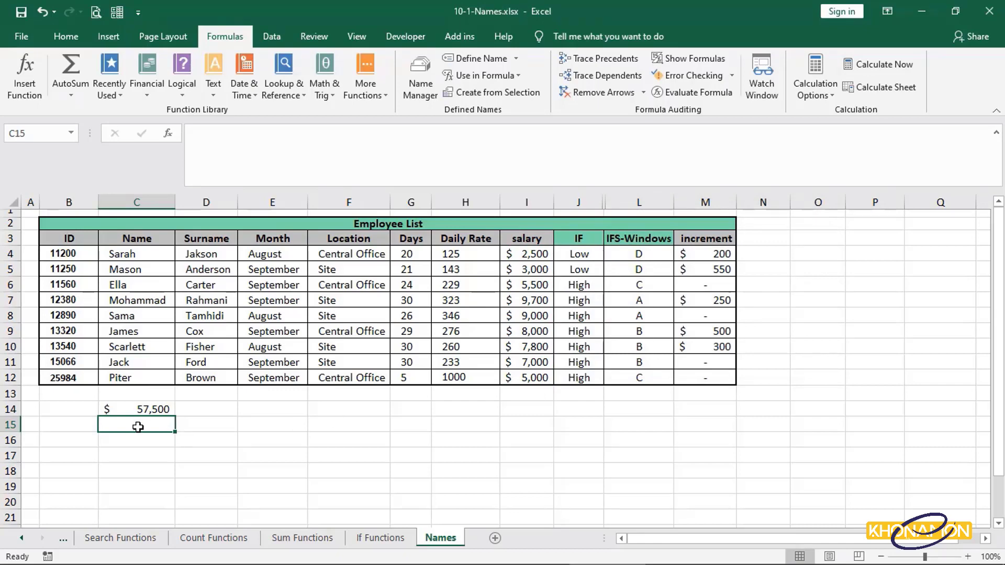
# Enter a SUM formula in C15 that totals the SLR named range.
pyautogui.write('=sum')
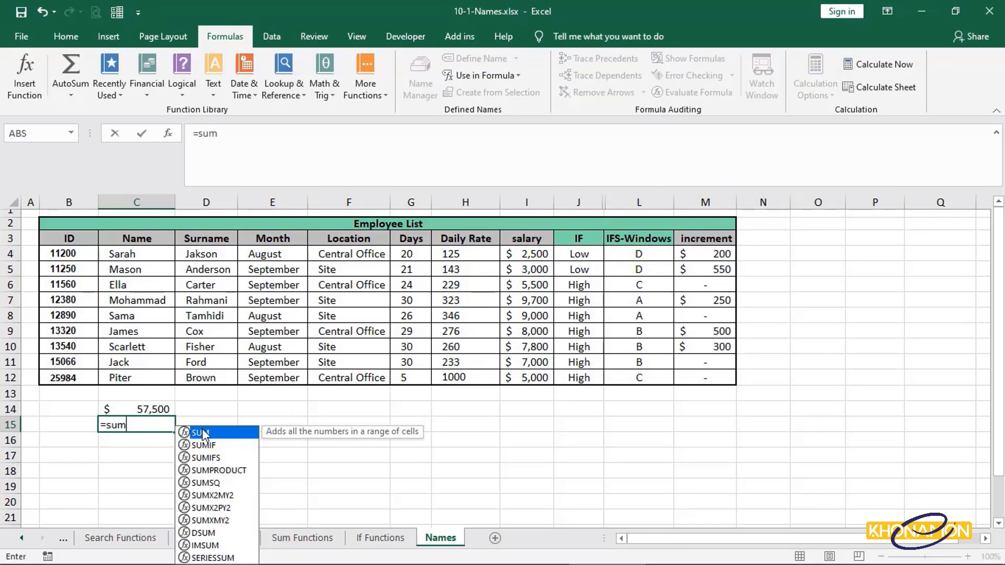
pyautogui.press('Tab')
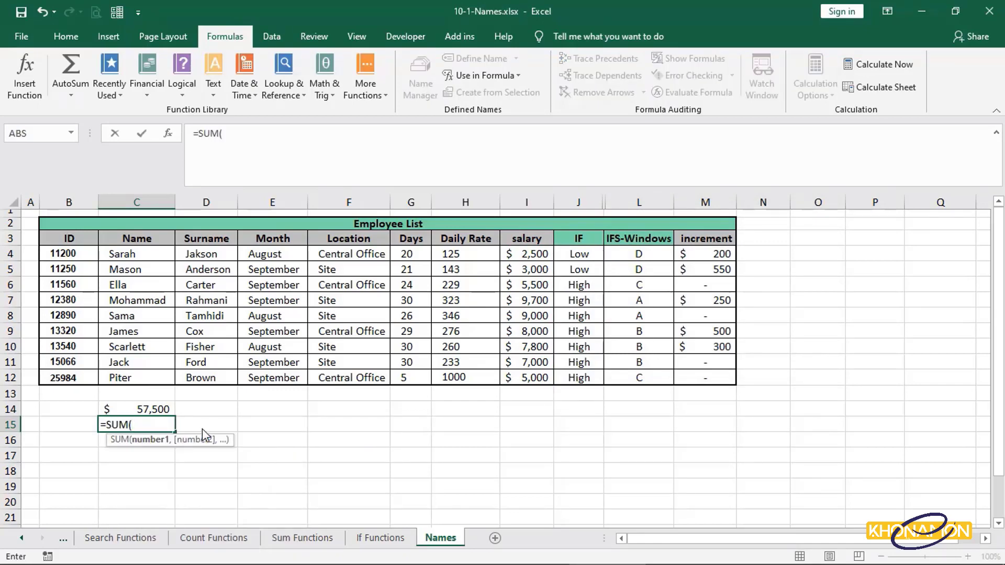
pyautogui.write('slr')
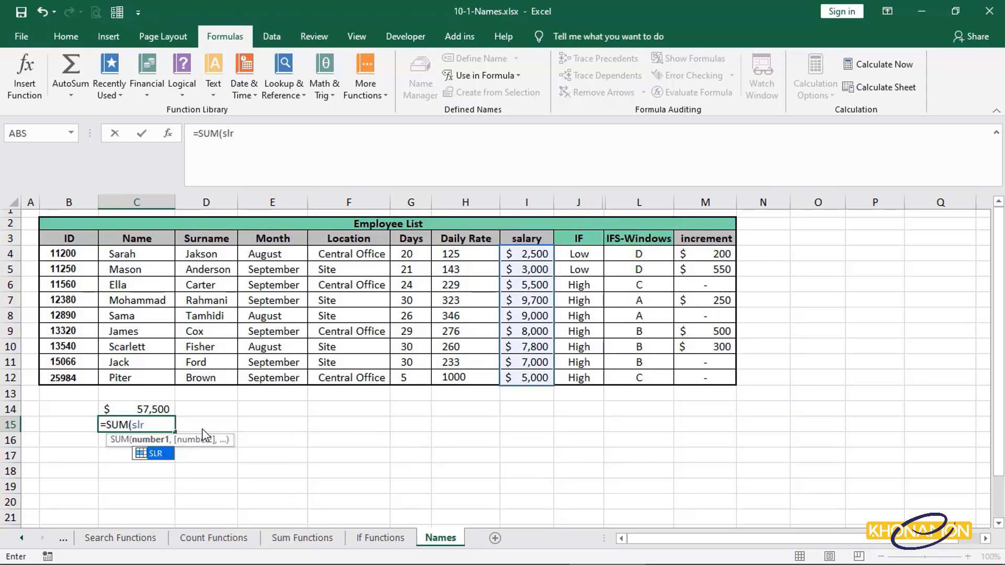
pyautogui.click(151, 454)
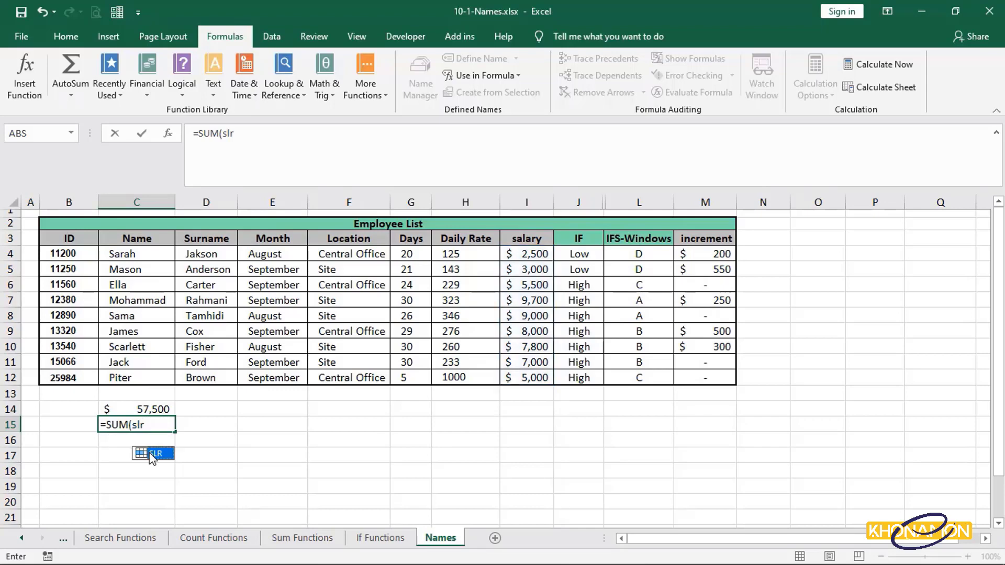
pyautogui.doubleClick(152, 454)
pyautogui.press('Return')
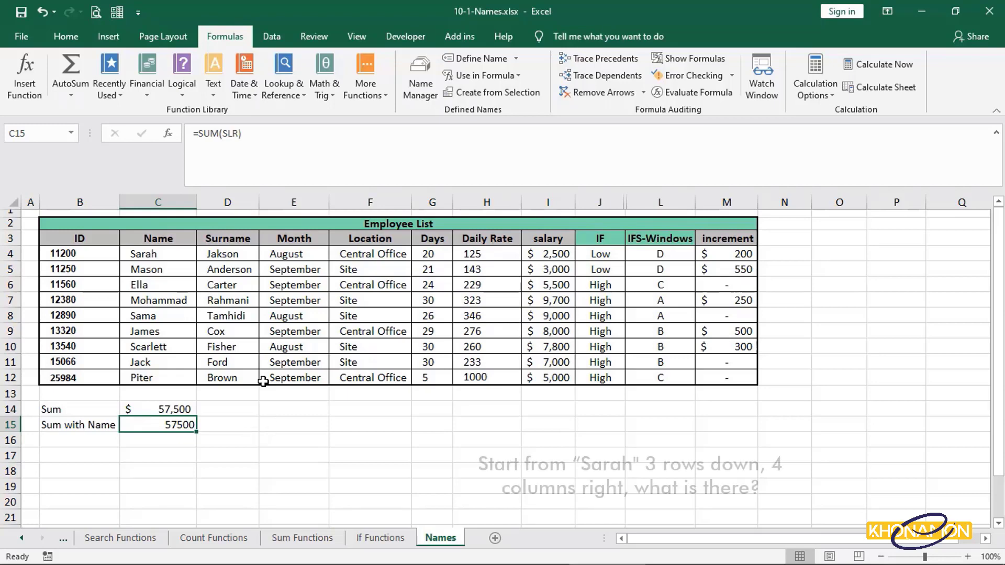
# Step through the cells from Sarah three rows down and four columns right to trace the target cell.
pyautogui.click(189, 256)
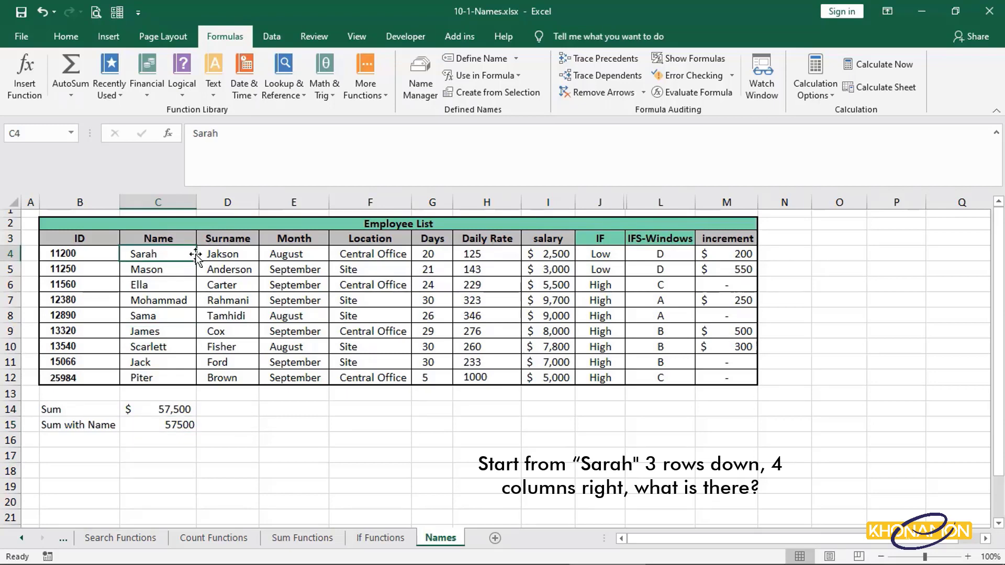
pyautogui.click(190, 270)
pyautogui.click(190, 287)
pyautogui.click(191, 300)
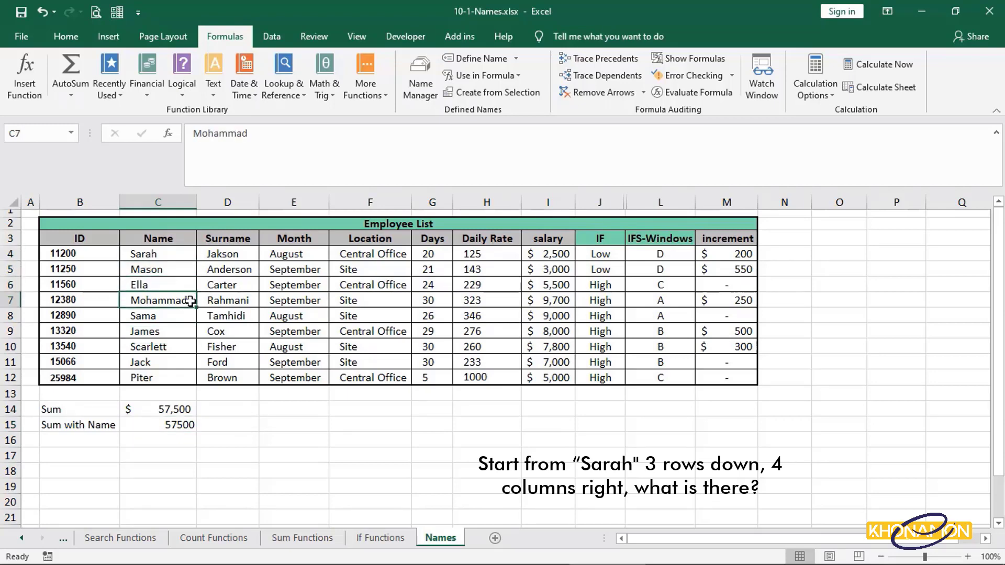
pyautogui.click(212, 300)
pyautogui.click(314, 300)
pyautogui.click(405, 299)
pyautogui.click(434, 302)
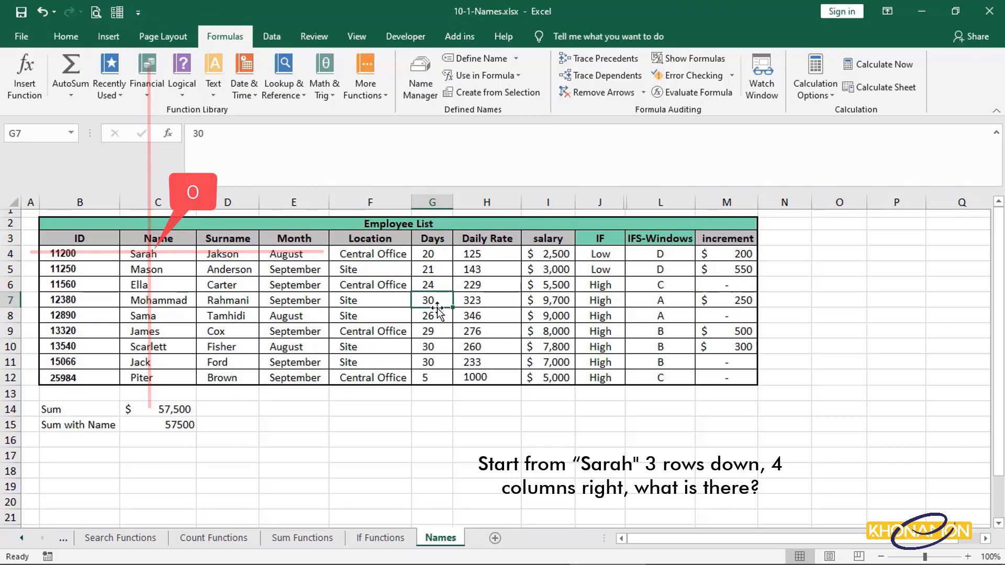
# Label cell B17 as Offset.
pyautogui.click(63, 454)
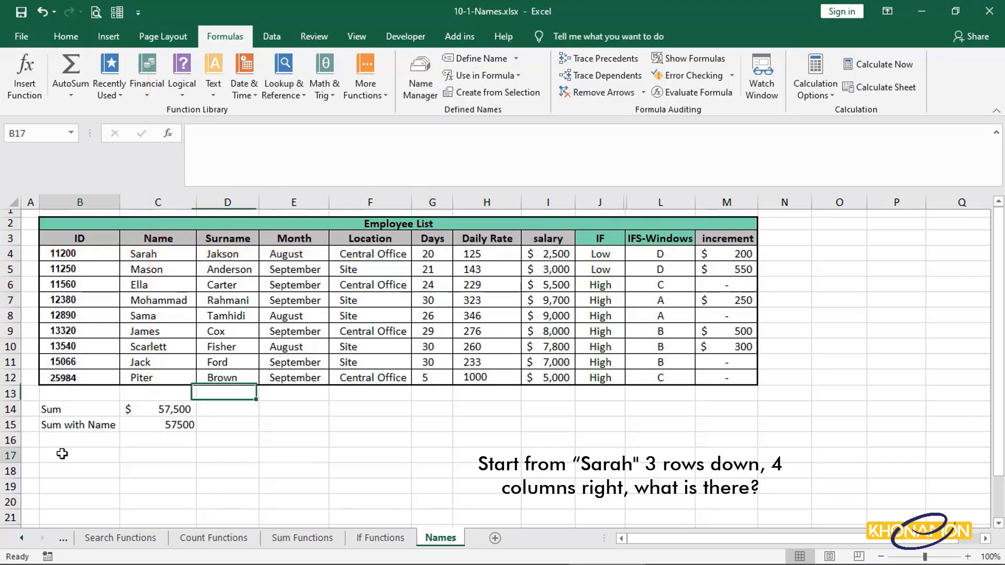
pyautogui.write('Offset')
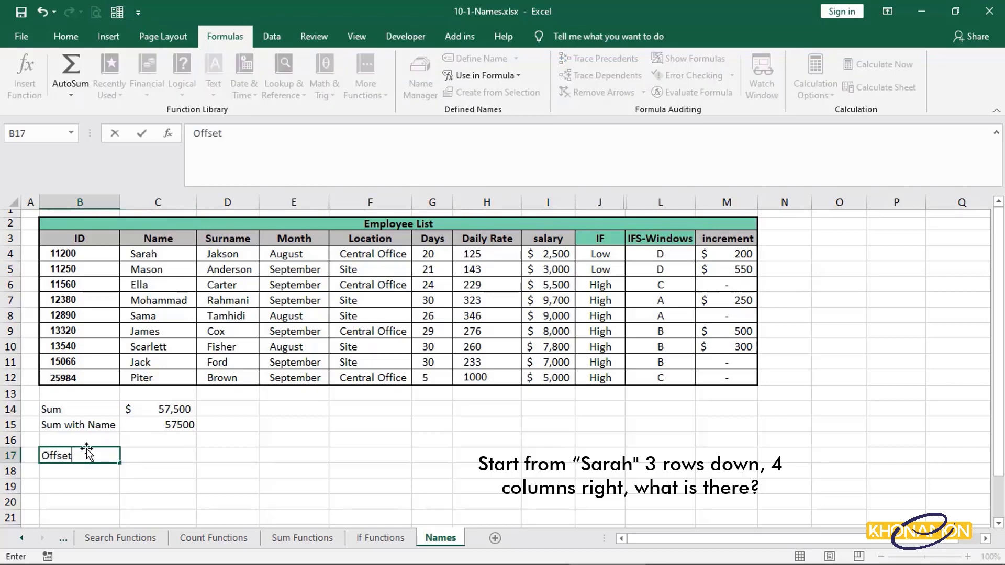
pyautogui.press('Tab')
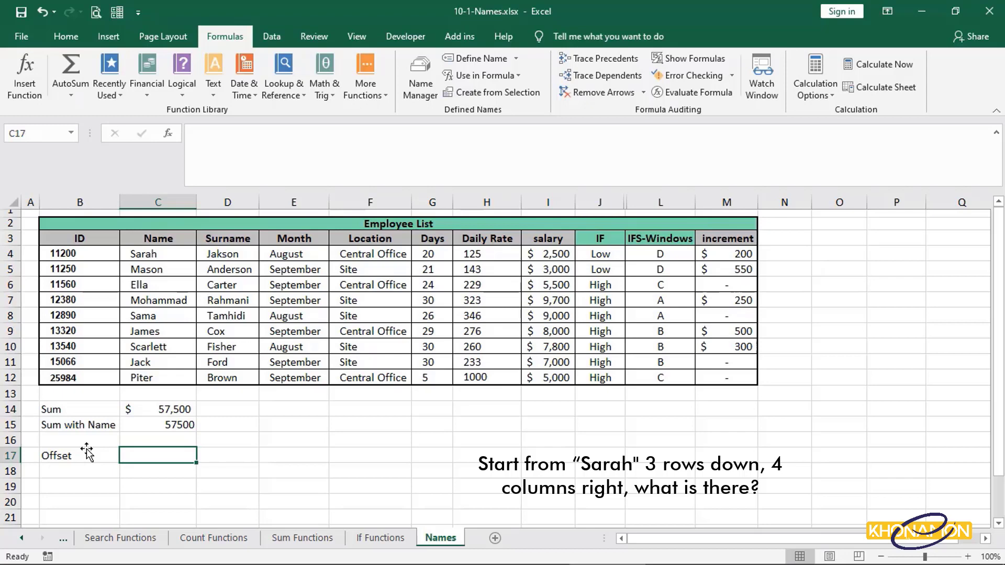
# Enter =OFFSET(C4,3,4) in C17, starting from Sarah's cell three rows down and four columns right.
pyautogui.write('=off')
pyautogui.doubleClick(146, 470)
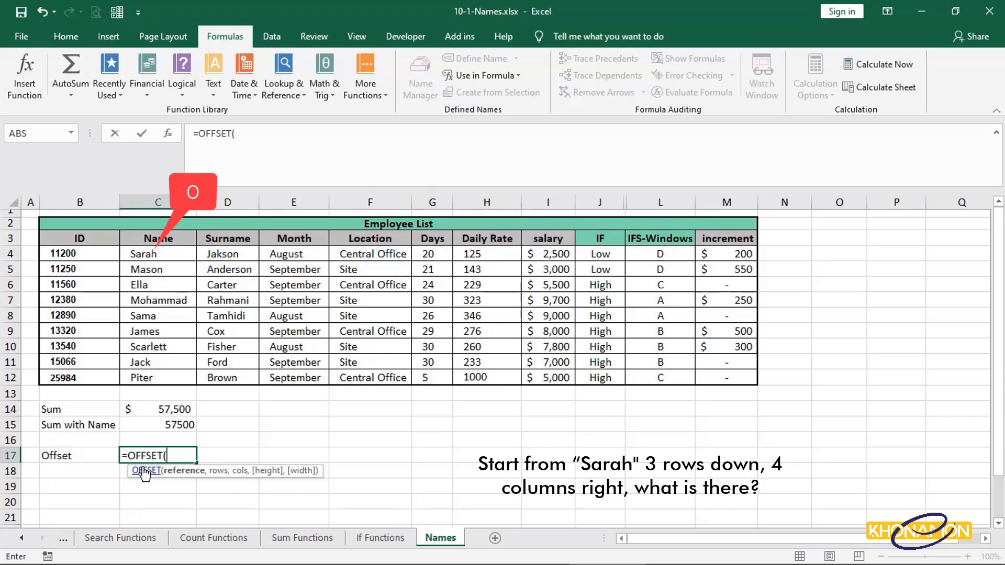
pyautogui.click(166, 251)
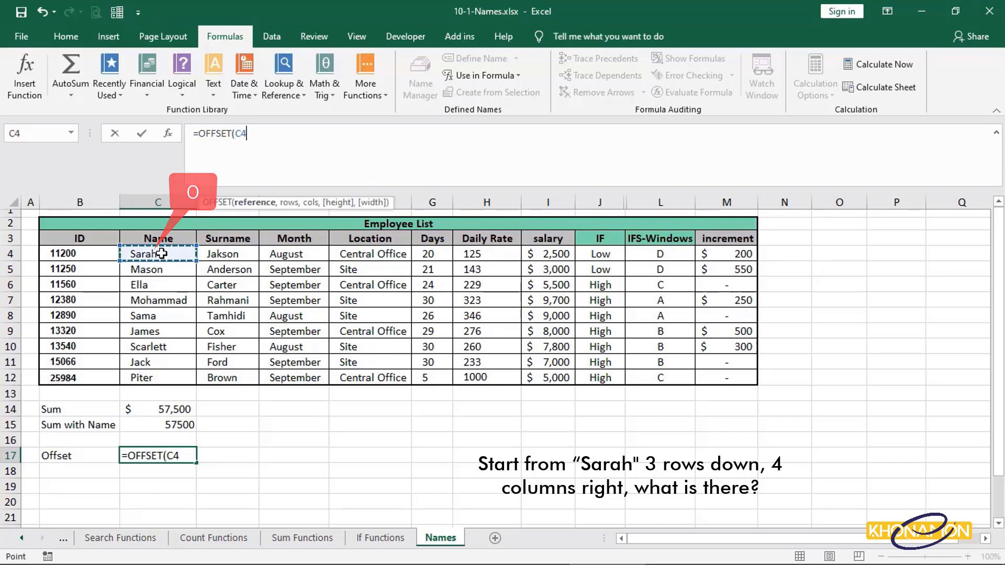
pyautogui.write(',3')
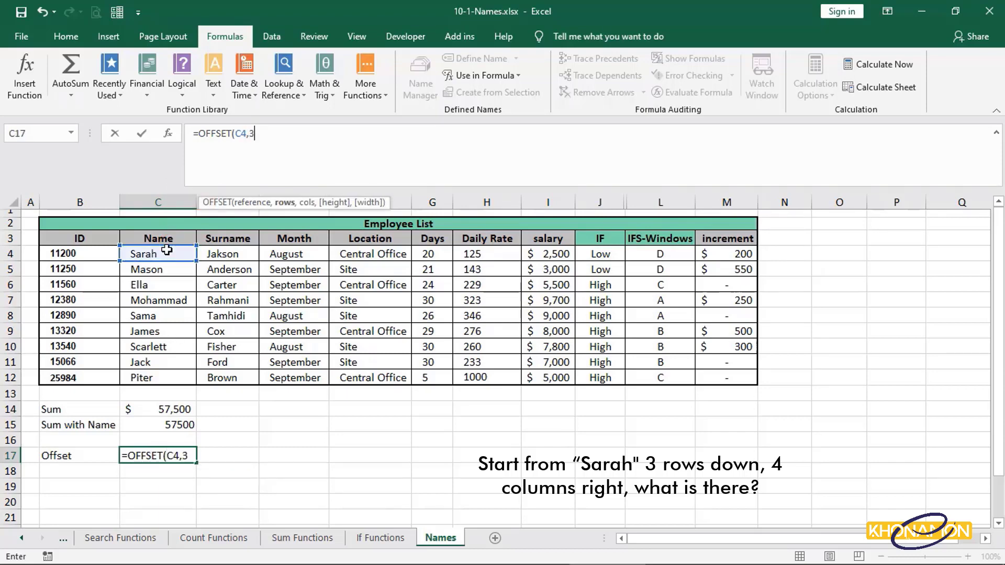
pyautogui.write(',')
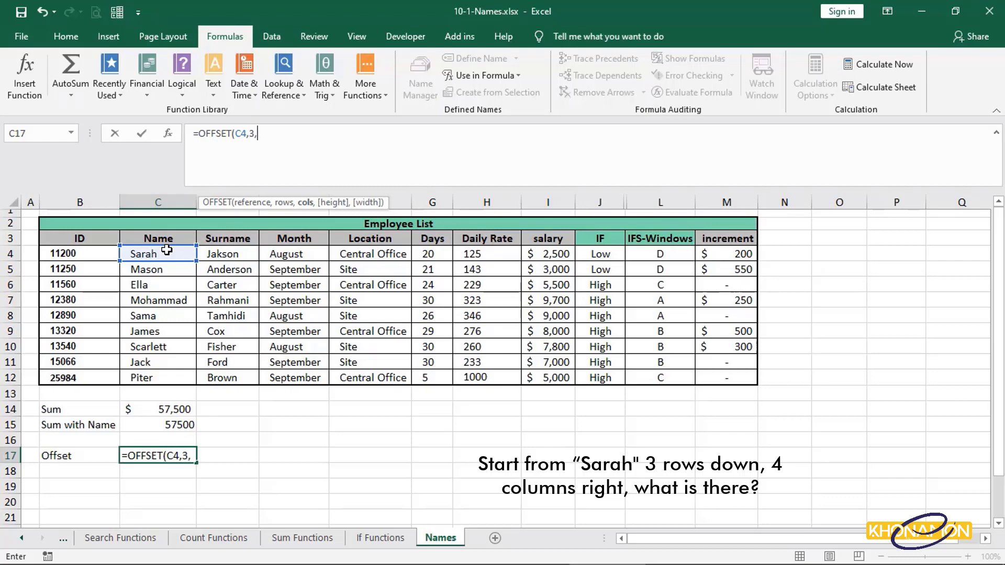
pyautogui.write('4)')
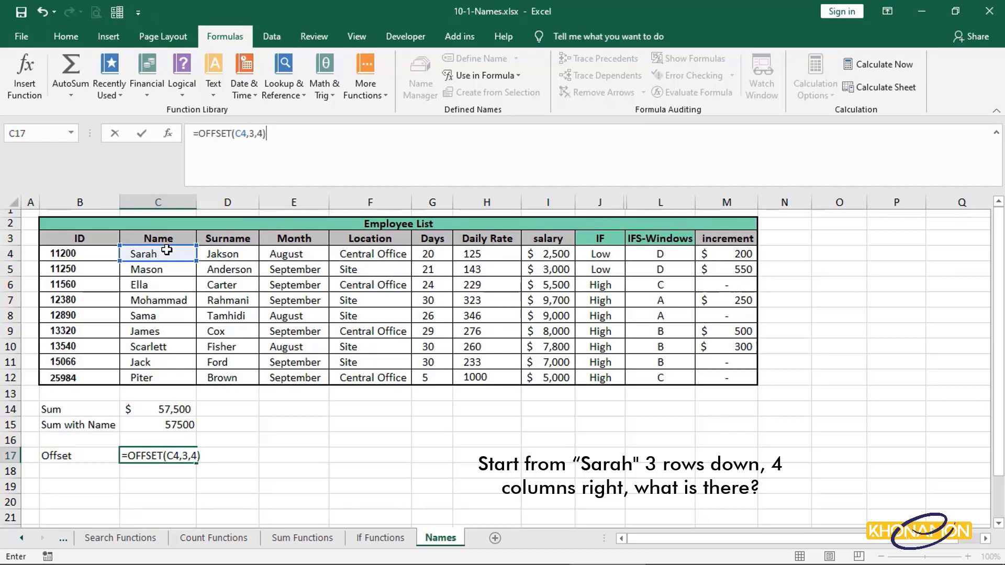
pyautogui.press('Return')
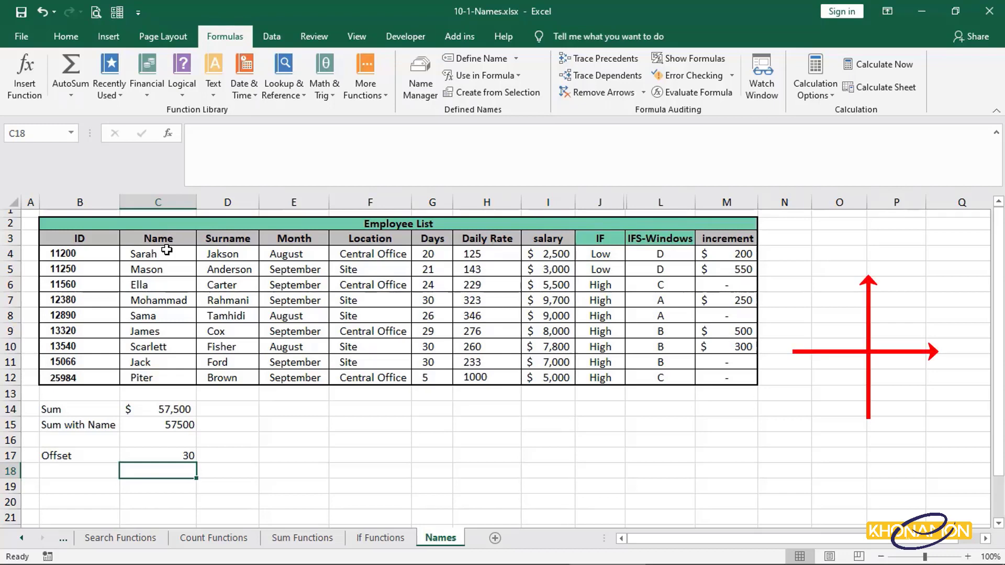
# Change the row offset in C17's OFFSET formula to -1.
pyautogui.click(166, 457)
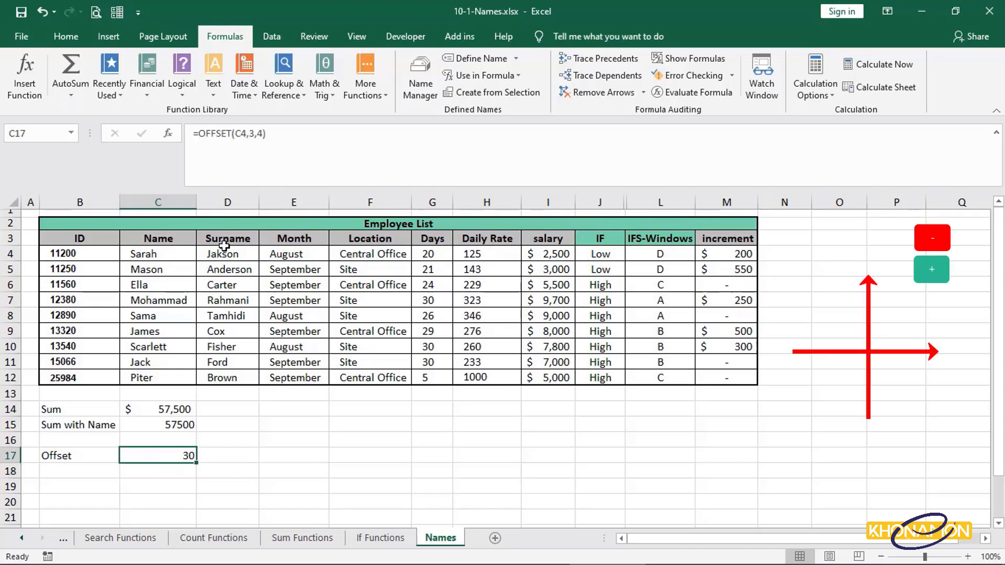
pyautogui.click(253, 133)
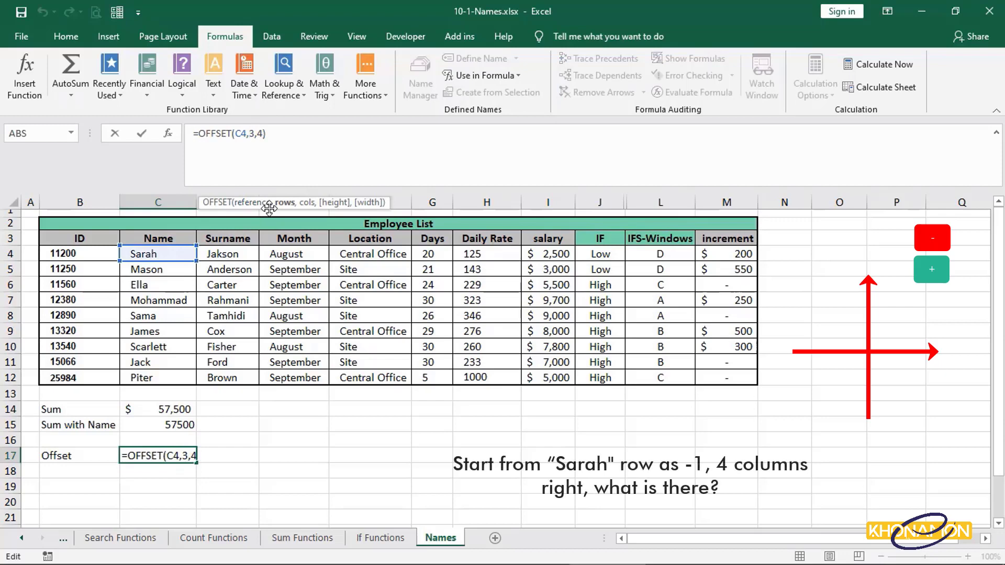
pyautogui.press('BackSpace')
pyautogui.write('-1')
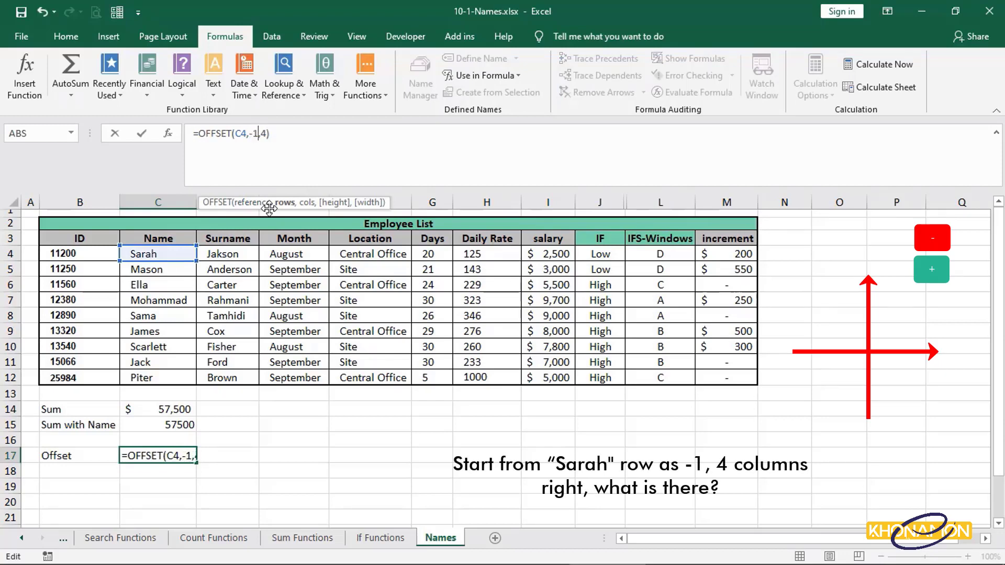
pyautogui.press('Return')
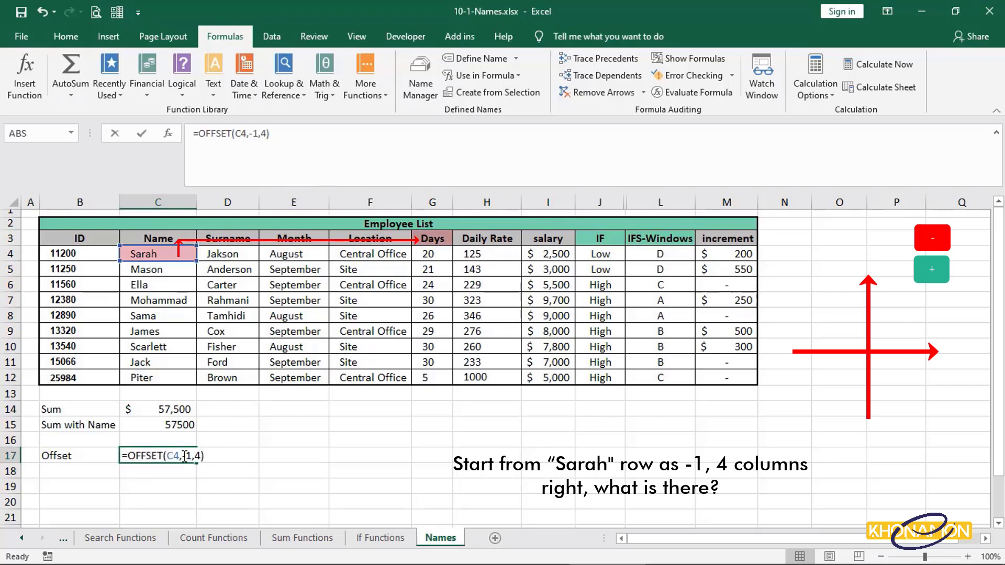
# Change the column offset in C17's OFFSET formula to 0.
pyautogui.click(266, 133)
pyautogui.press('BackSpace')
pyautogui.write('0')
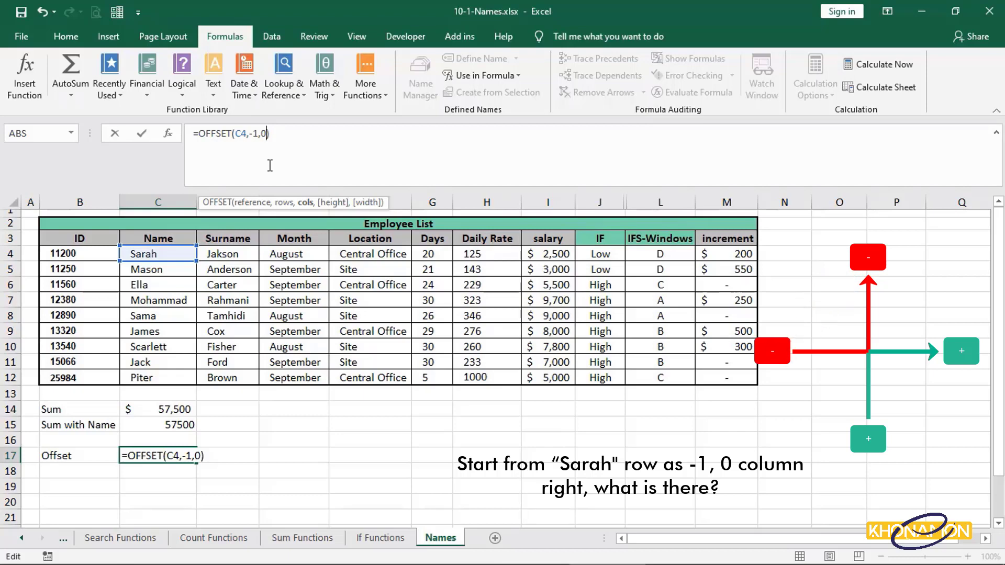
pyautogui.press('Return')
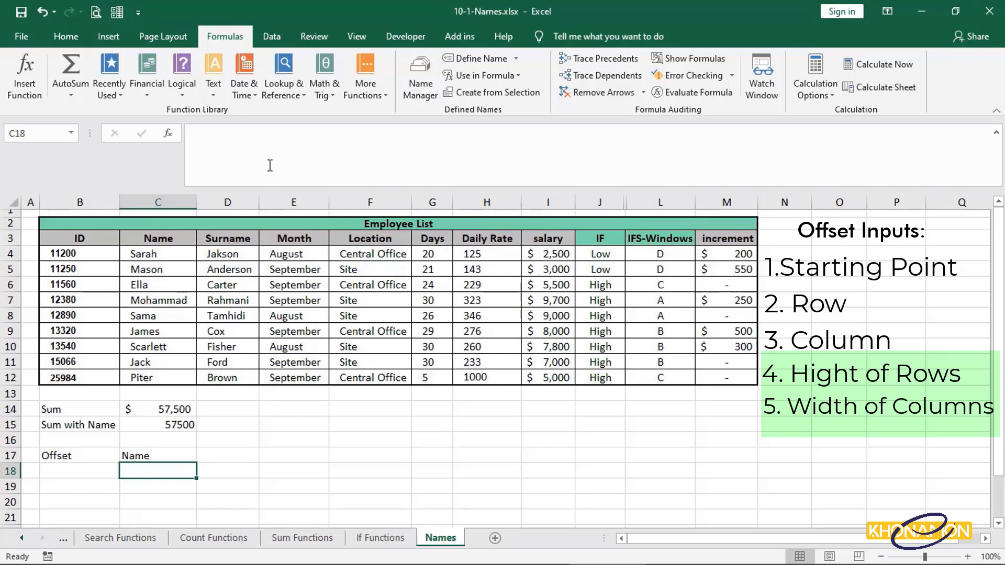
# Copy the OFFSET formula text from C17 and paste it into C18.
pyautogui.click(181, 459)
pyautogui.click(248, 143)
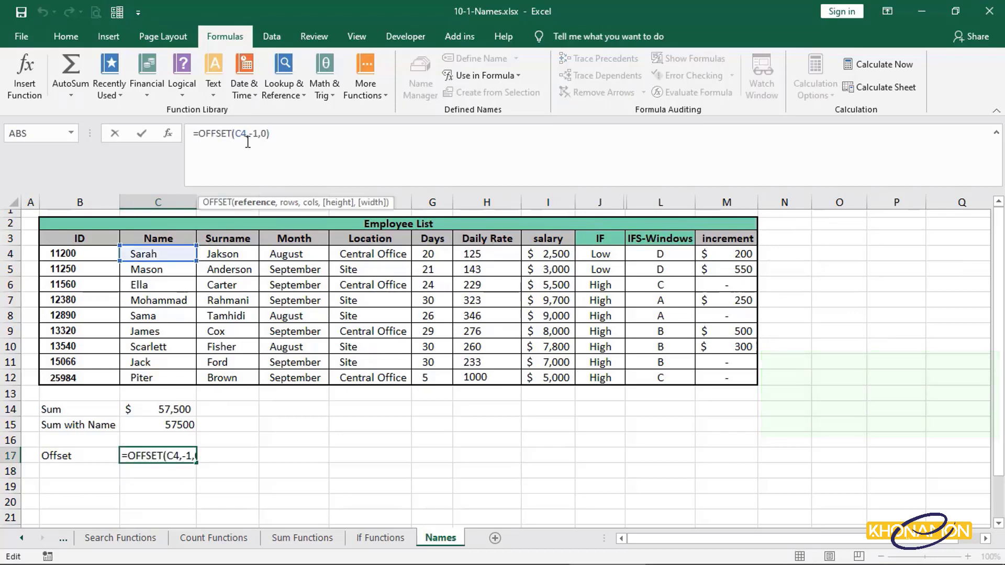
pyautogui.moveTo(338, 135); pyautogui.dragTo(165, 134)
pyautogui.rightClick(209, 134)
pyautogui.click(226, 163)
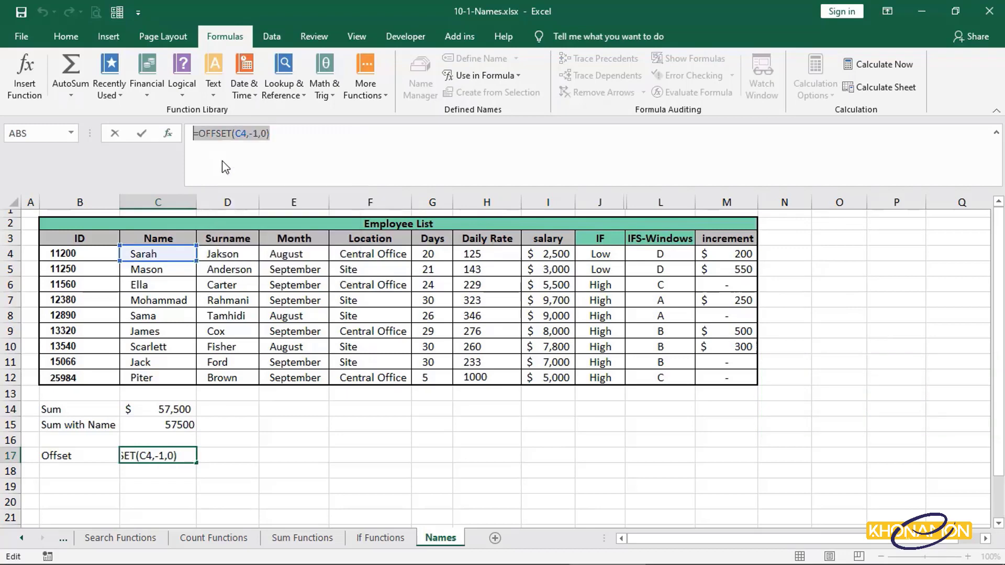
pyautogui.press('Escape')
pyautogui.click(170, 471)
pyautogui.rightClick(170, 471)
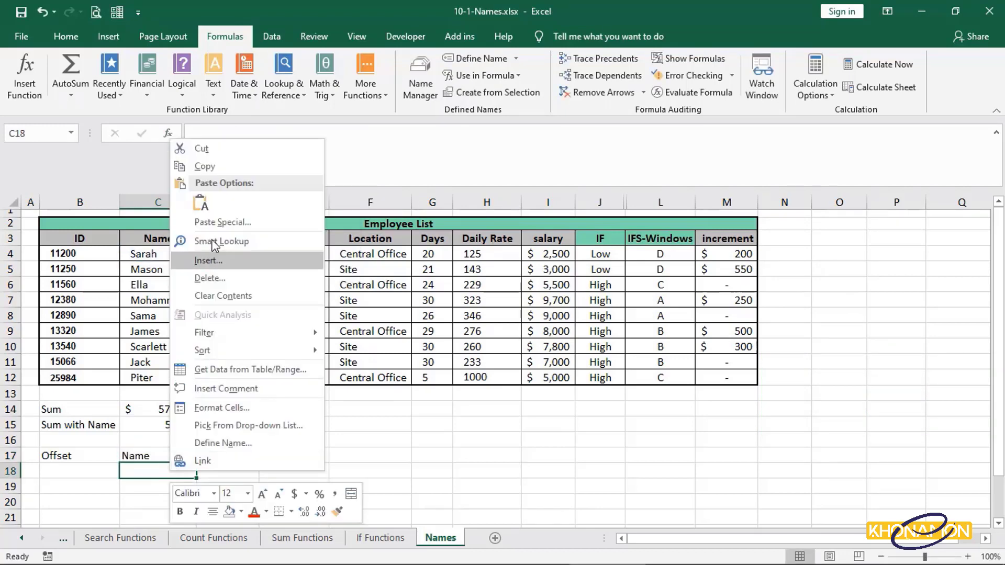
pyautogui.click(200, 203)
# Set the row offset in C18's OFFSET formula to 3.
pyautogui.doubleClick(195, 472)
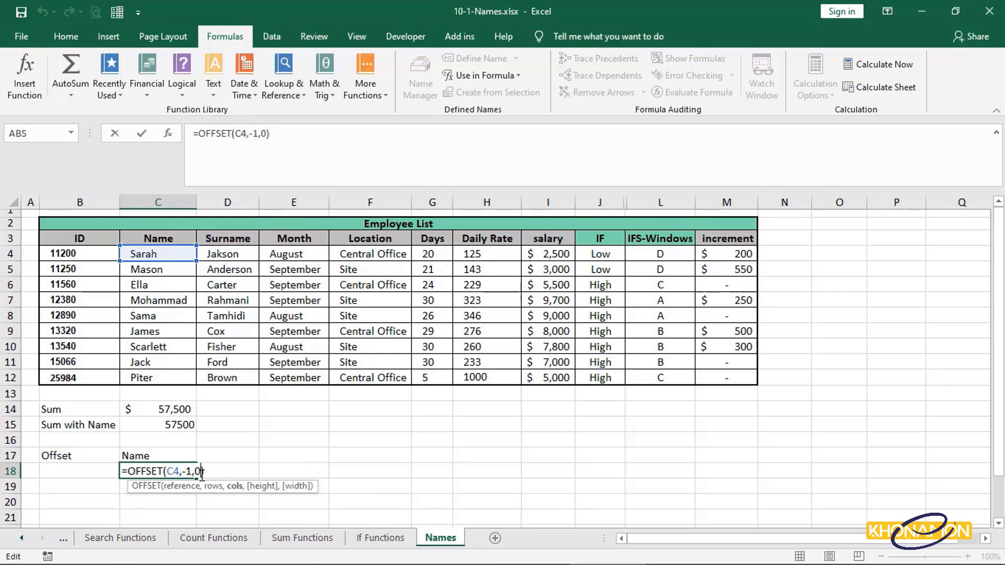
pyautogui.click(260, 133)
pyautogui.press('BackSpace')
pyautogui.press('BackSpace')
pyautogui.write('3')
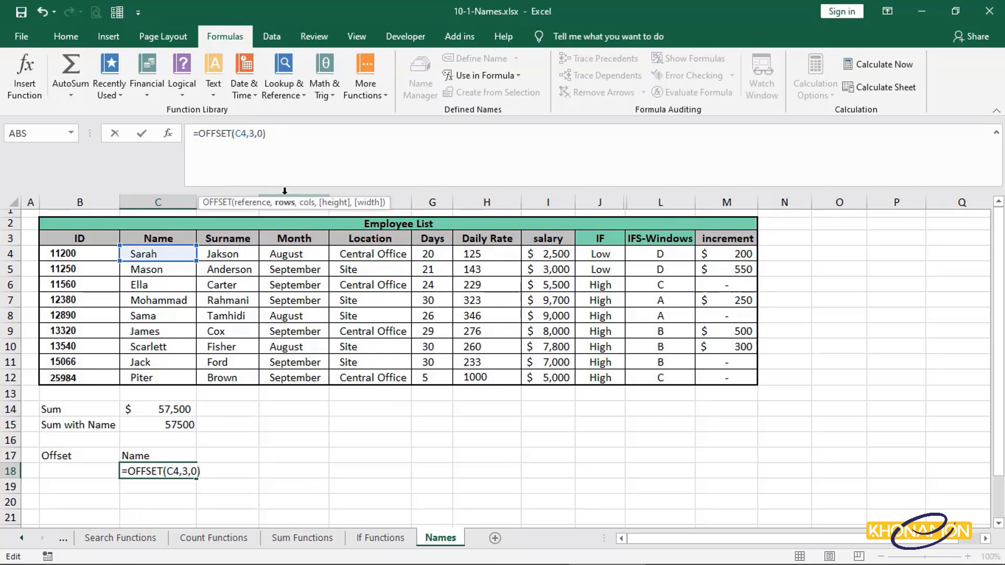
# Set the column offset in C18's formula to 4 and add height and width arguments of 1.
pyautogui.press('Right')
pyautogui.press('Right')
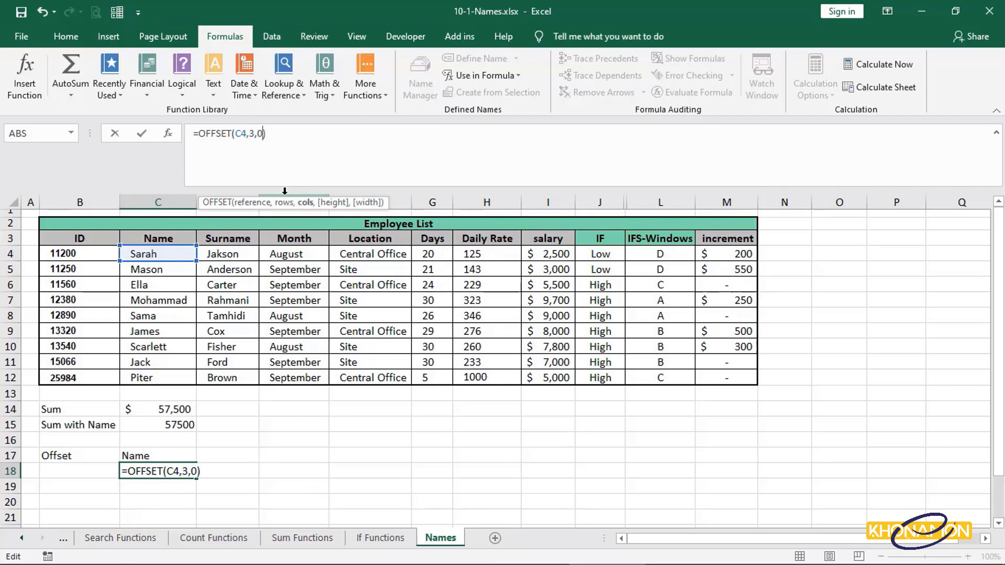
pyautogui.press('BackSpace')
pyautogui.write('4,1')
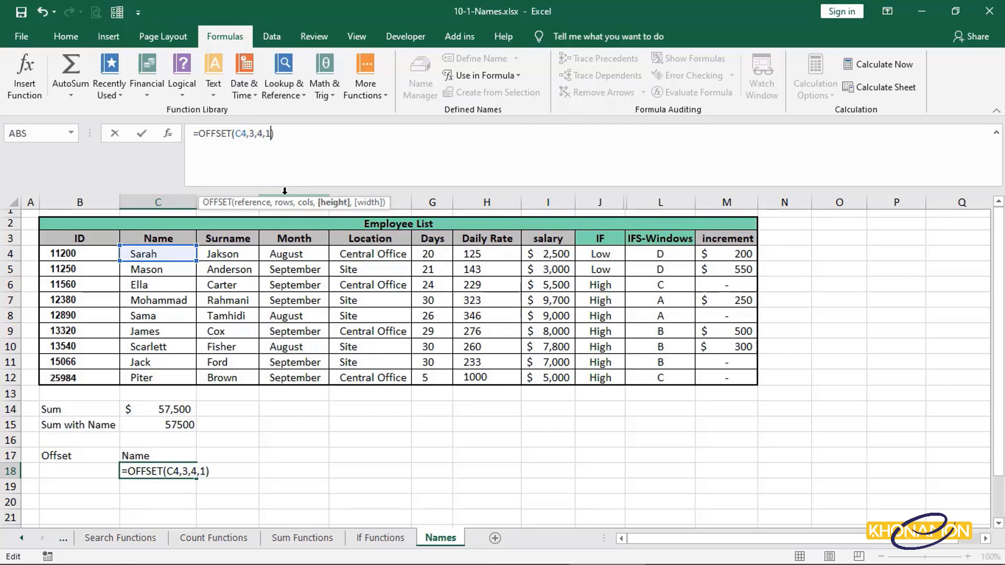
pyautogui.write(',1')
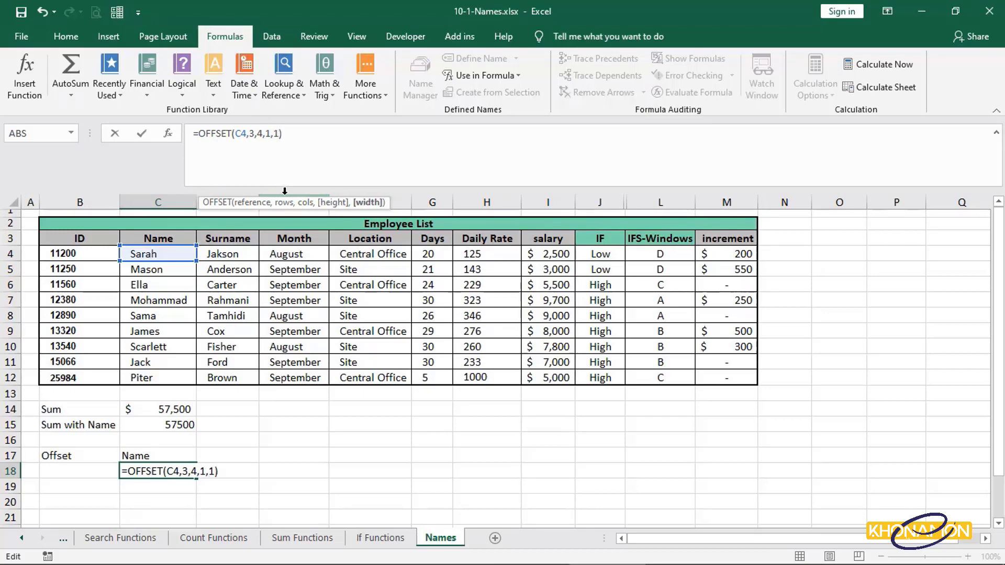
pyautogui.press('Return')
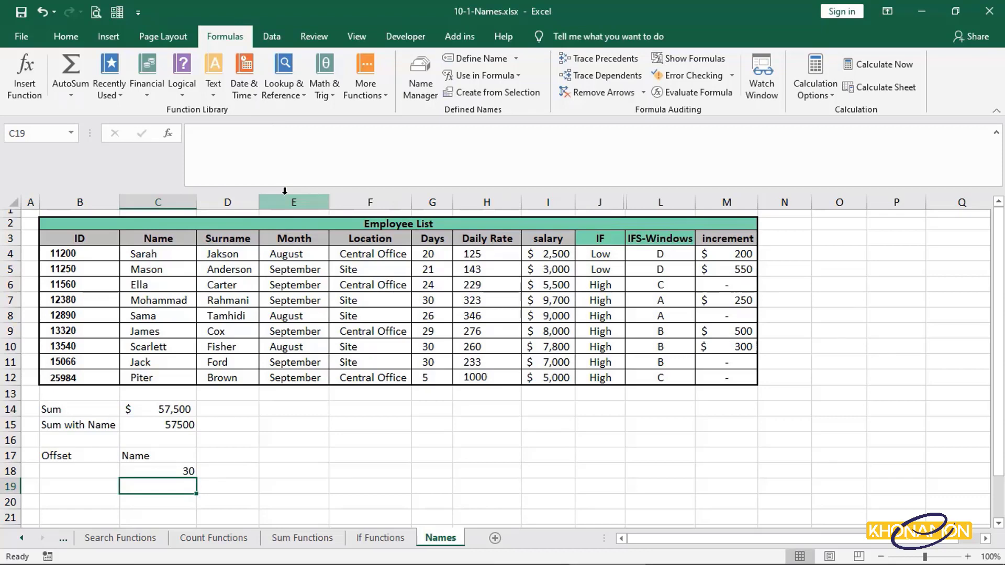
# Set the height argument in C18's OFFSET formula to 2.
pyautogui.click(141, 473)
pyautogui.click(270, 134)
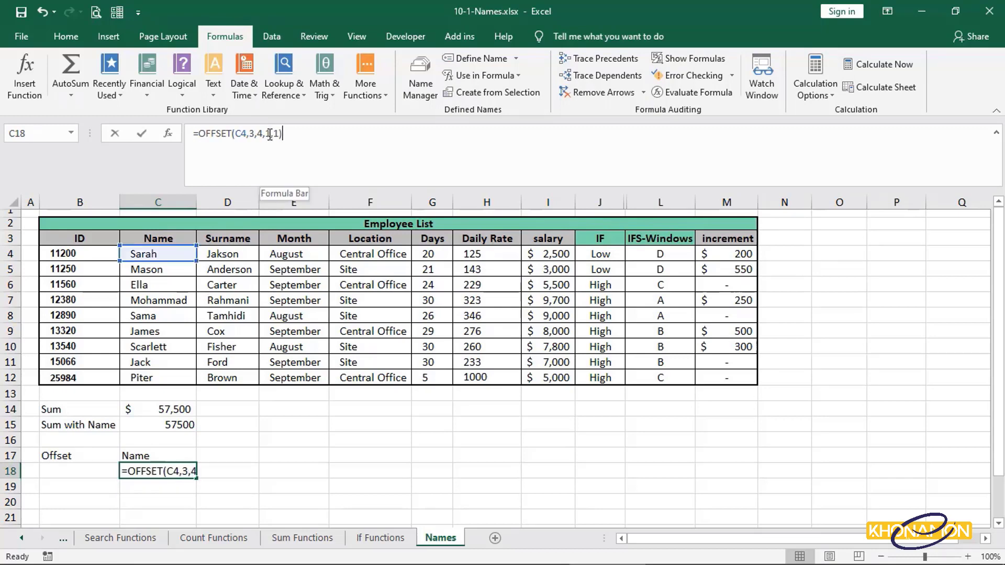
pyautogui.press('BackSpace')
pyautogui.write('2')
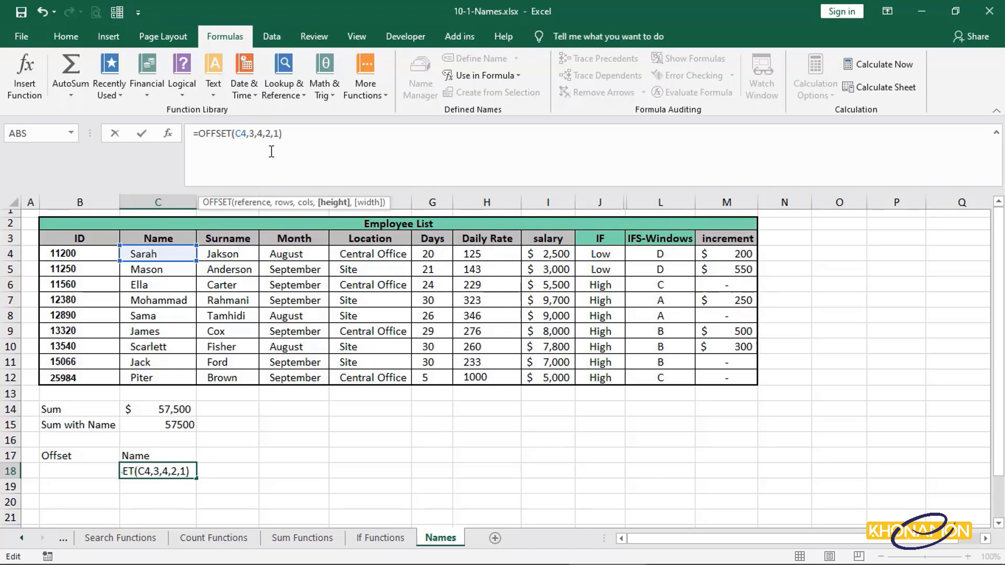
pyautogui.press('Return')
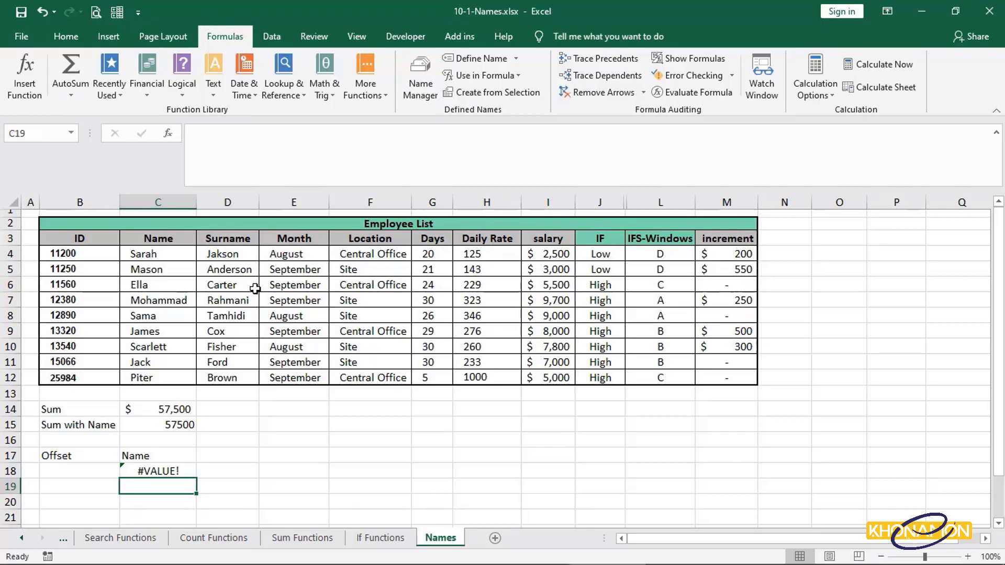
# Wrap C18's OFFSET formula inside a SUM function.
pyautogui.click(178, 474)
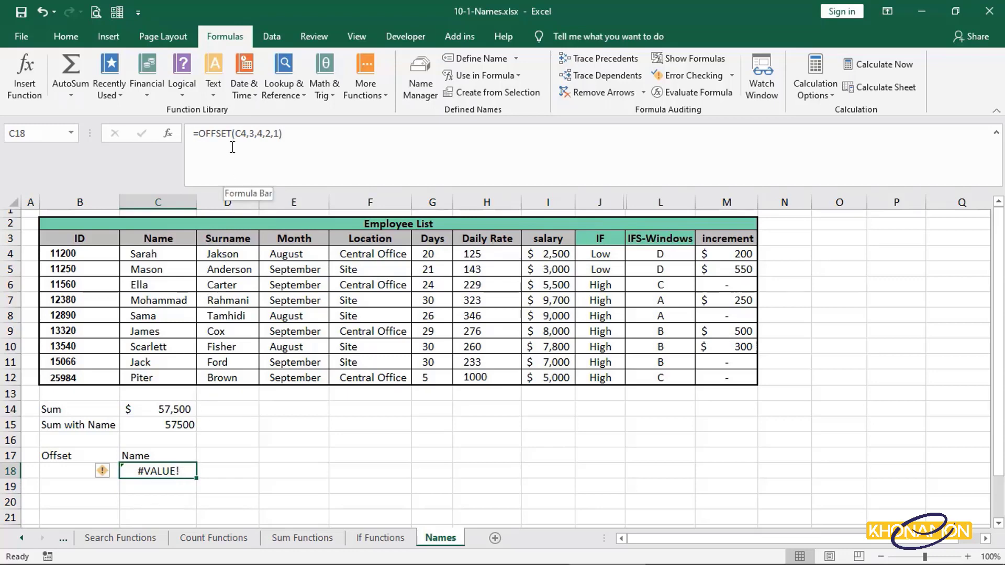
pyautogui.click(199, 134)
pyautogui.write('sum')
pyautogui.press('Tab')
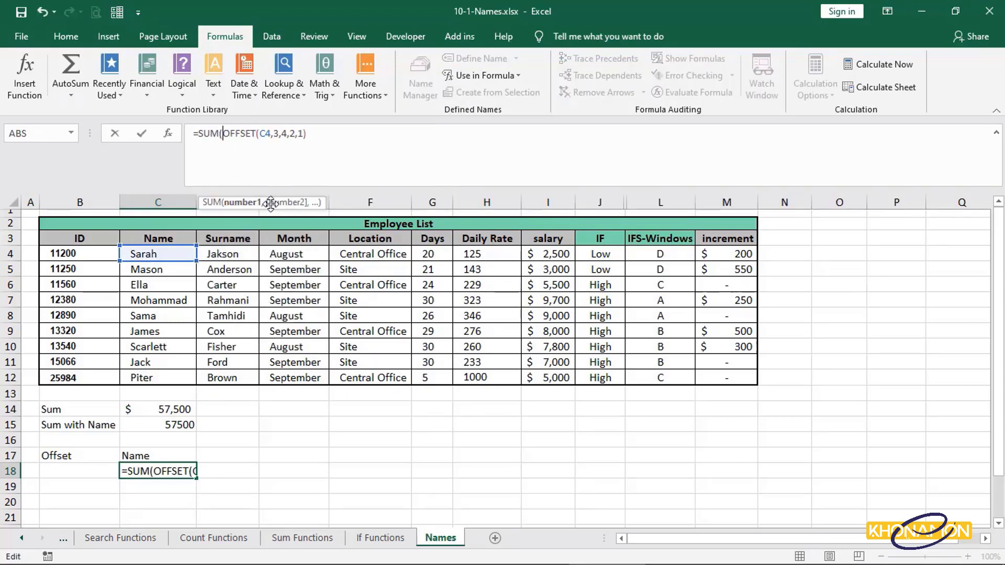
pyautogui.press('Return')
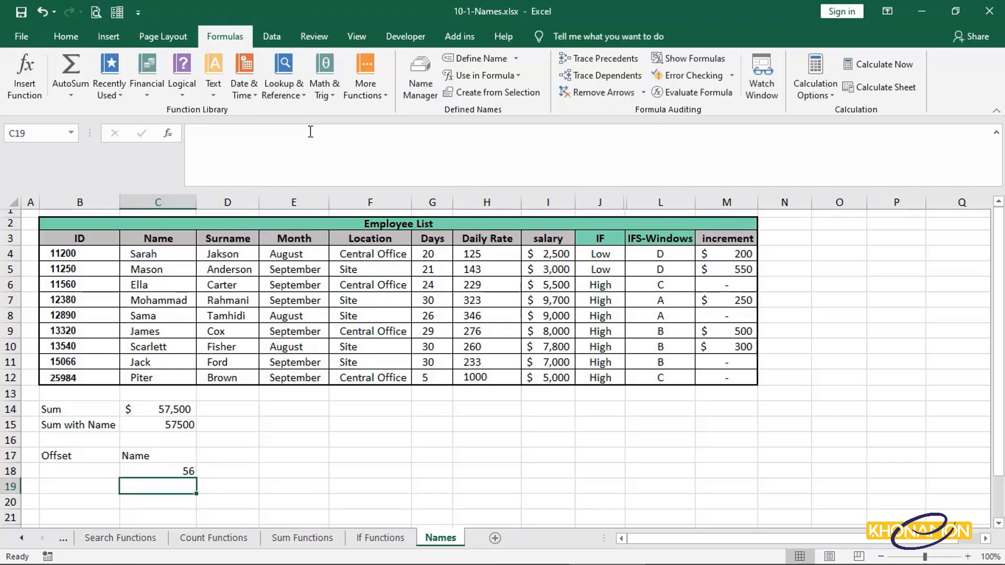
# Select the Days cells G7:G8 to compare against C18's summed result.
pyautogui.click(184, 471)
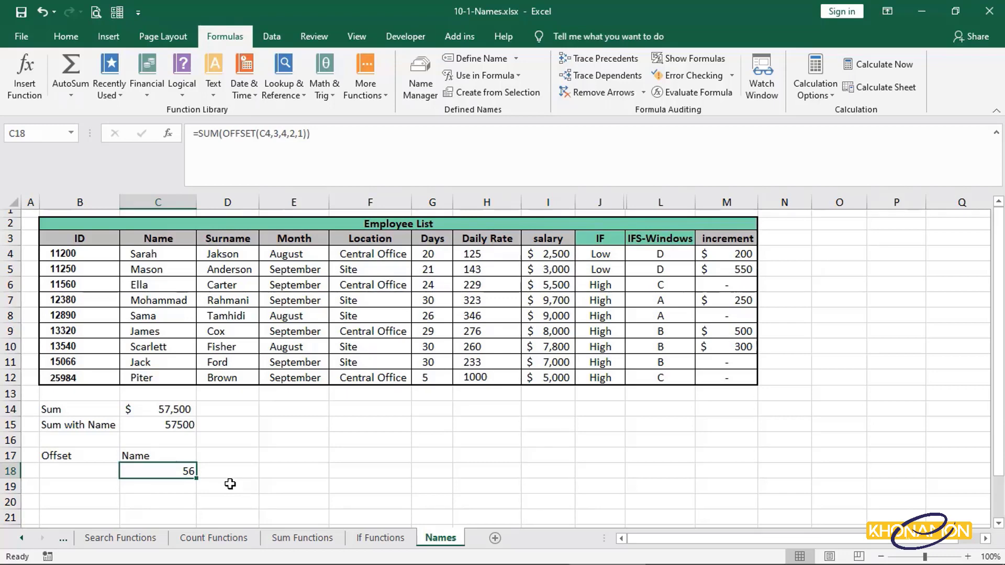
pyautogui.click(438, 304)
pyautogui.click(442, 318)
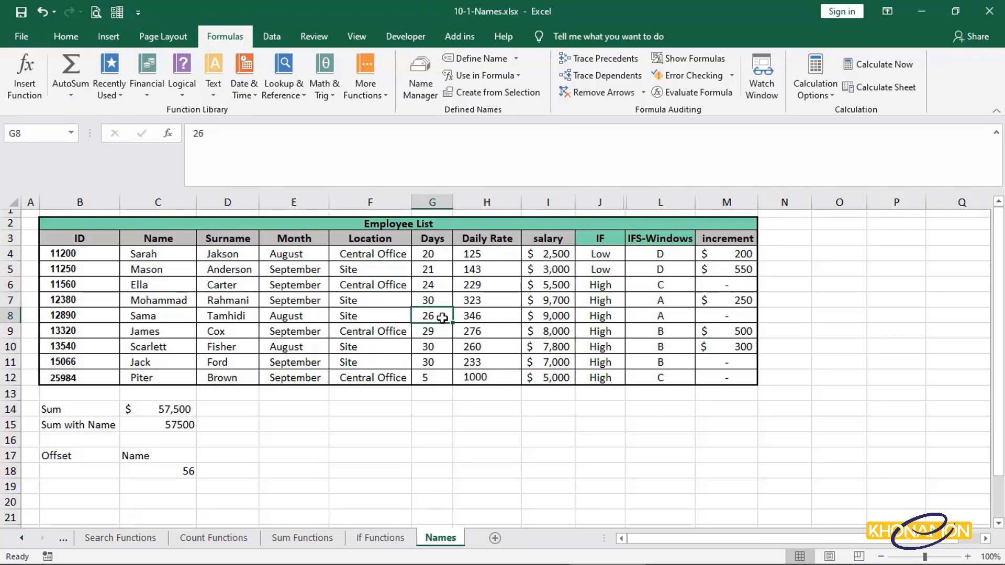
pyautogui.moveTo(439, 301); pyautogui.dragTo(444, 319)
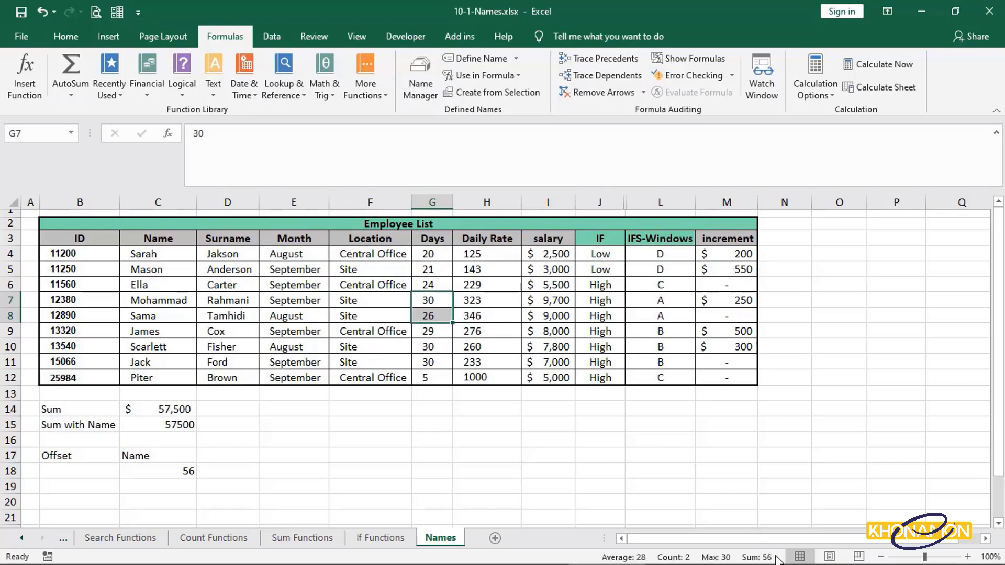
# Set the width argument in C18's SUM(OFFSET) formula to 2.
pyautogui.doubleClick(189, 471)
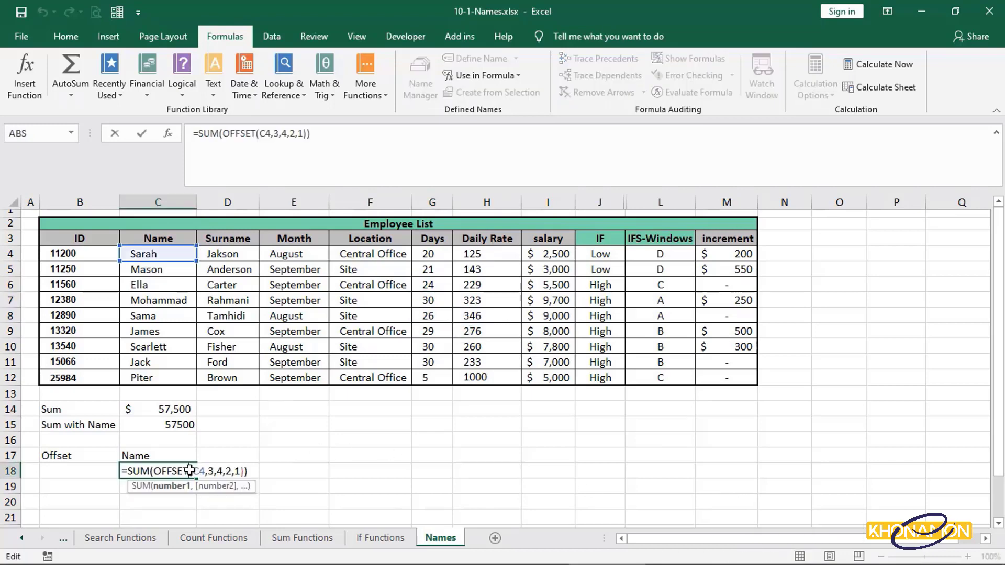
pyautogui.click(242, 472)
pyautogui.press('BackSpace')
pyautogui.write('2')
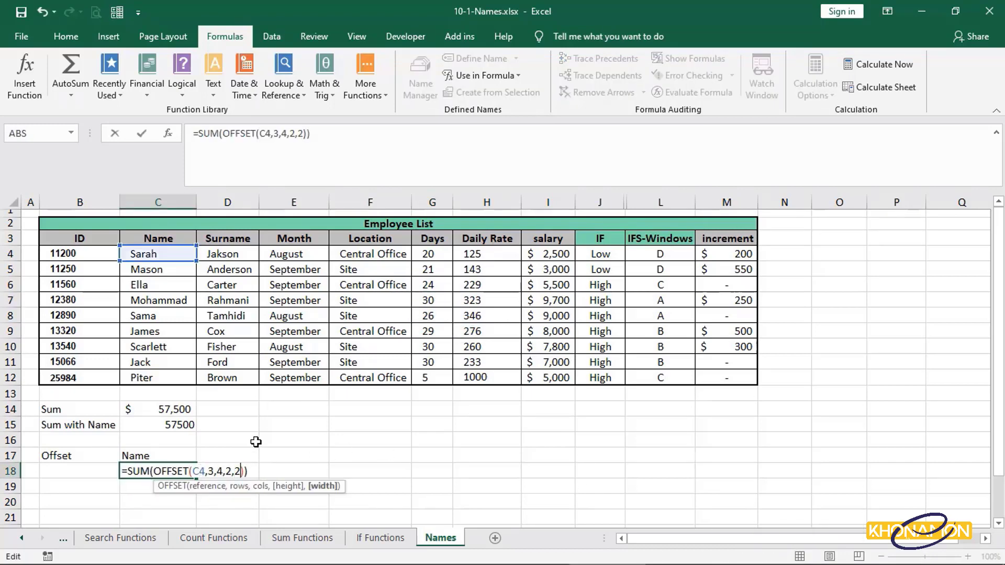
pyautogui.press('Return')
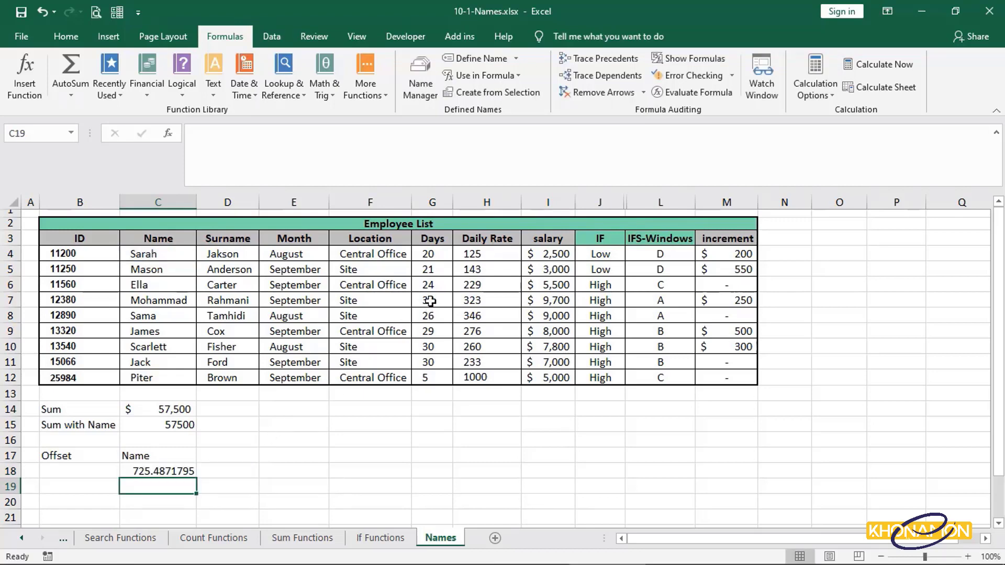
pyautogui.moveTo(430, 301); pyautogui.dragTo(486, 316)
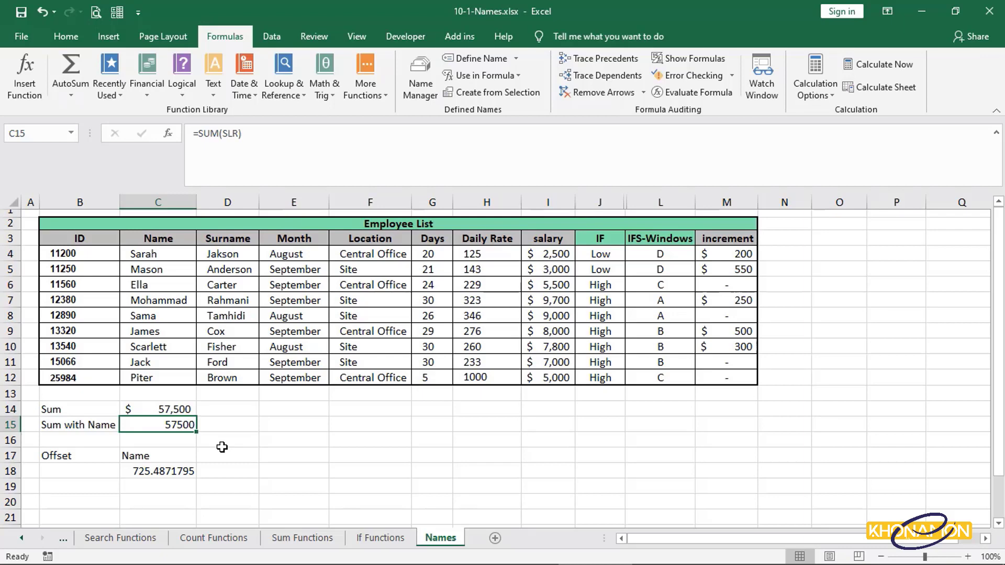
# Enter a salary of 1000 in I13 below the salary column.
pyautogui.click(544, 395)
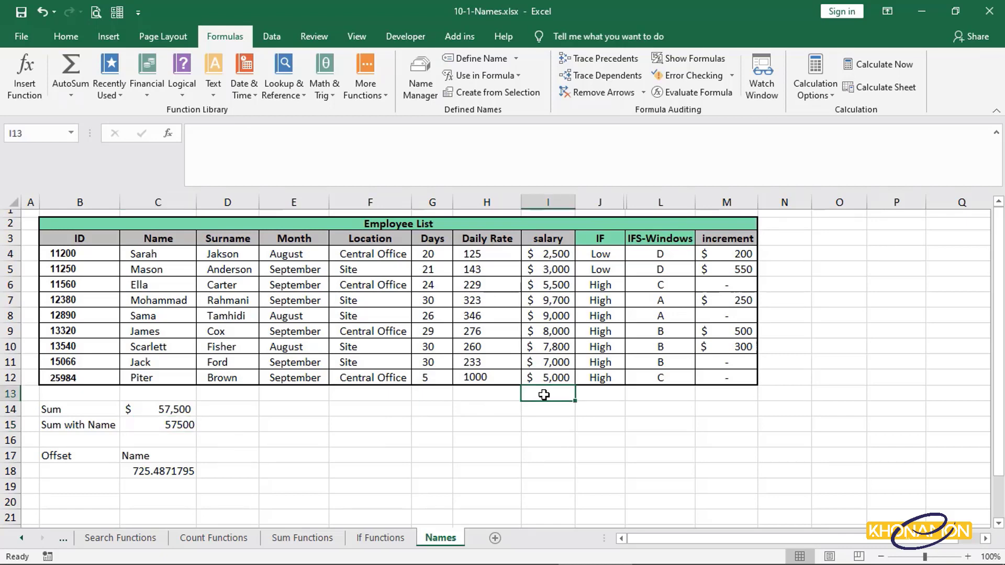
pyautogui.write('5000')
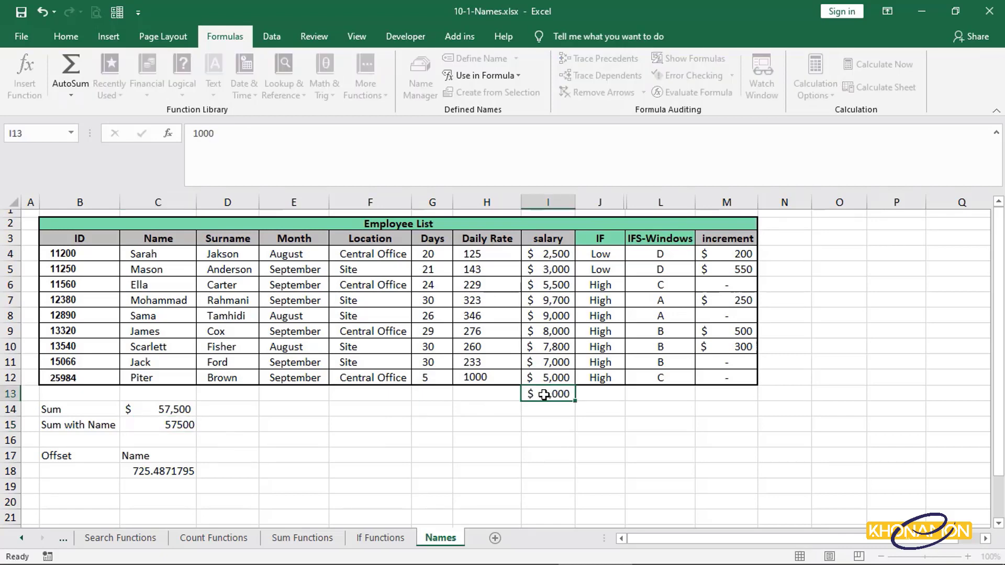
pyautogui.press('Return')
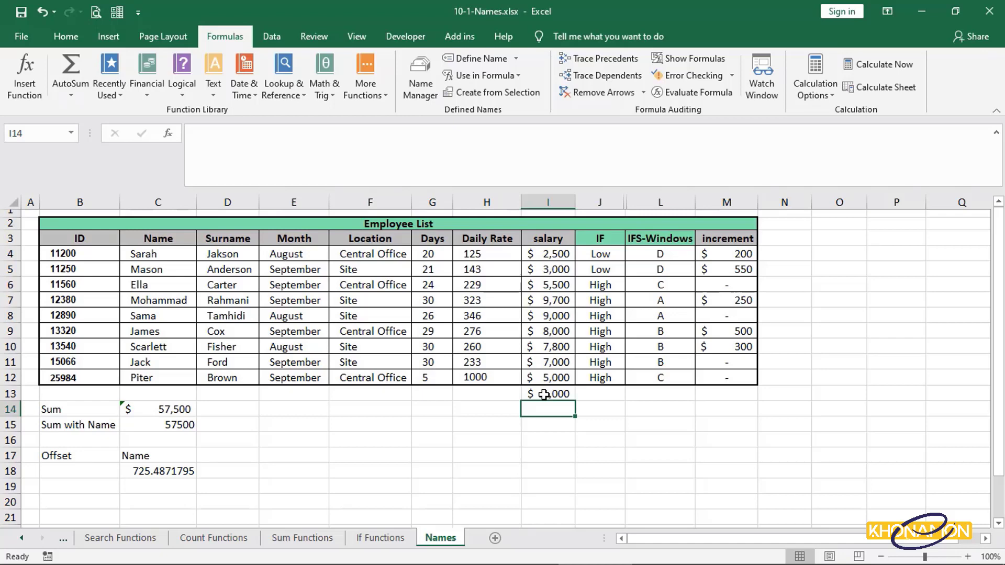
pyautogui.hotkey('ctrl', 'z')
pyautogui.hotkey('ctrl', 'y')
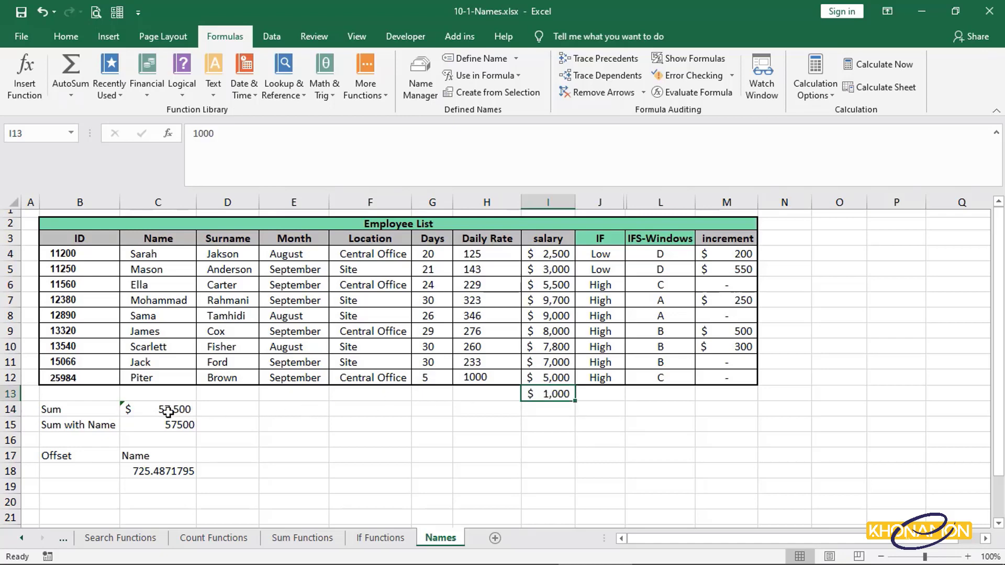
# Extend the SLR named range to refer to I4:I20 in Name Manager.
pyautogui.doubleClick(156, 425)
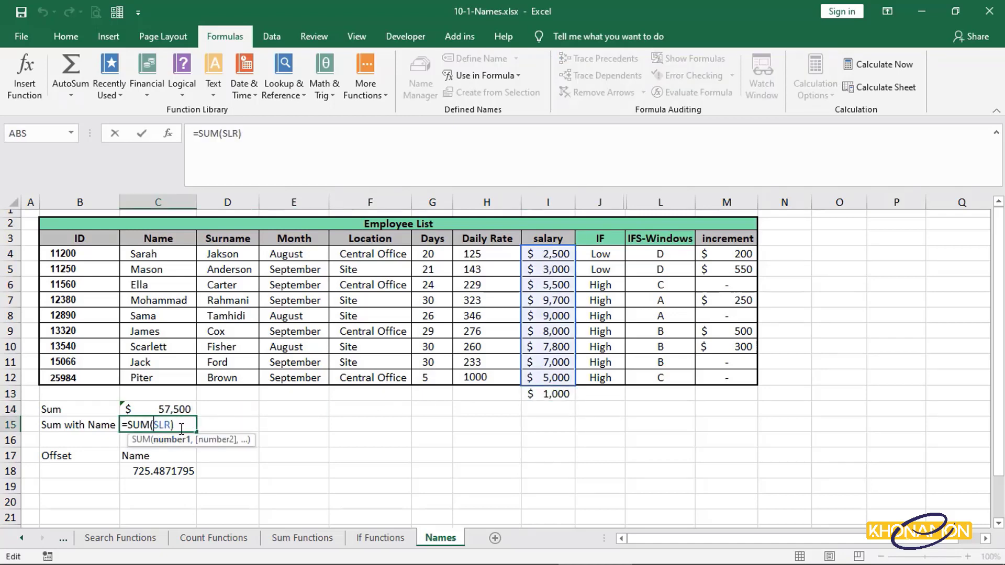
pyautogui.hotkey('ctrl', 'Return')
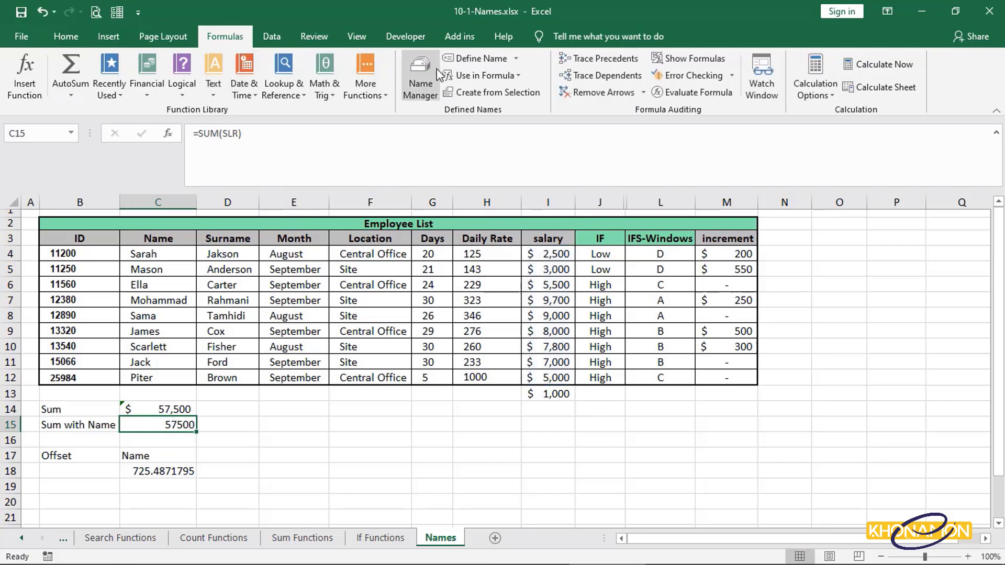
pyautogui.click(436, 91)
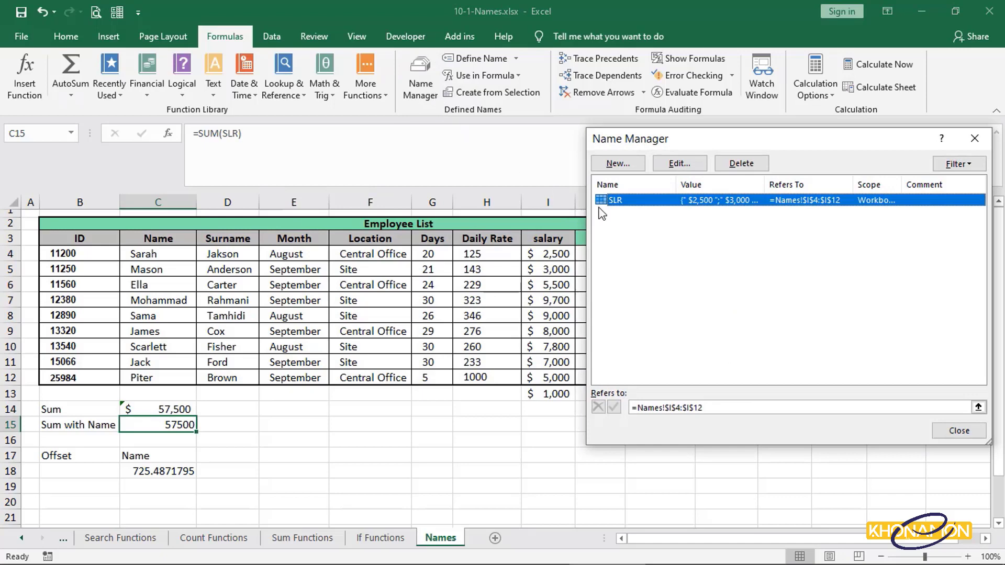
pyautogui.click(890, 408)
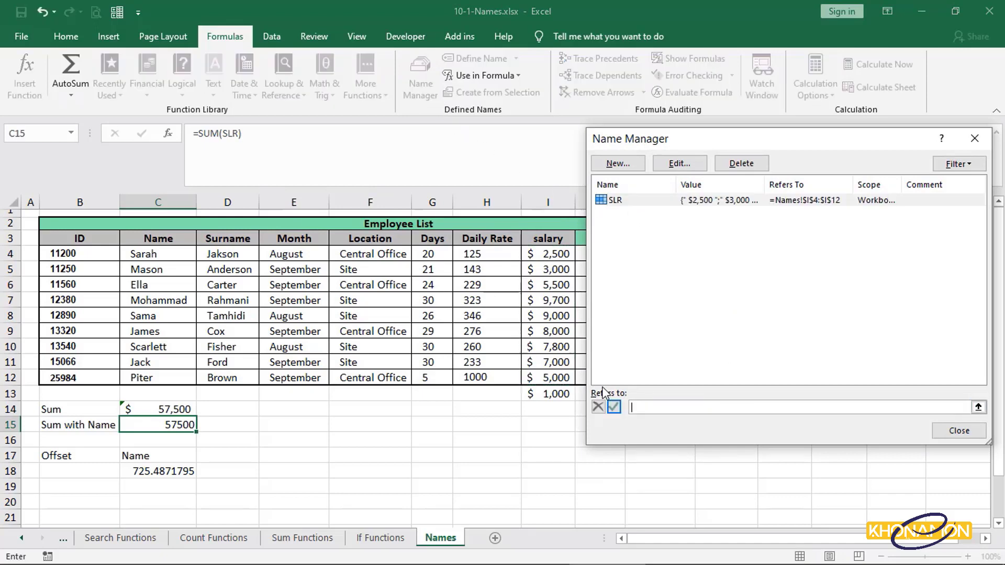
pyautogui.moveTo(567, 256); pyautogui.dragTo(564, 503)
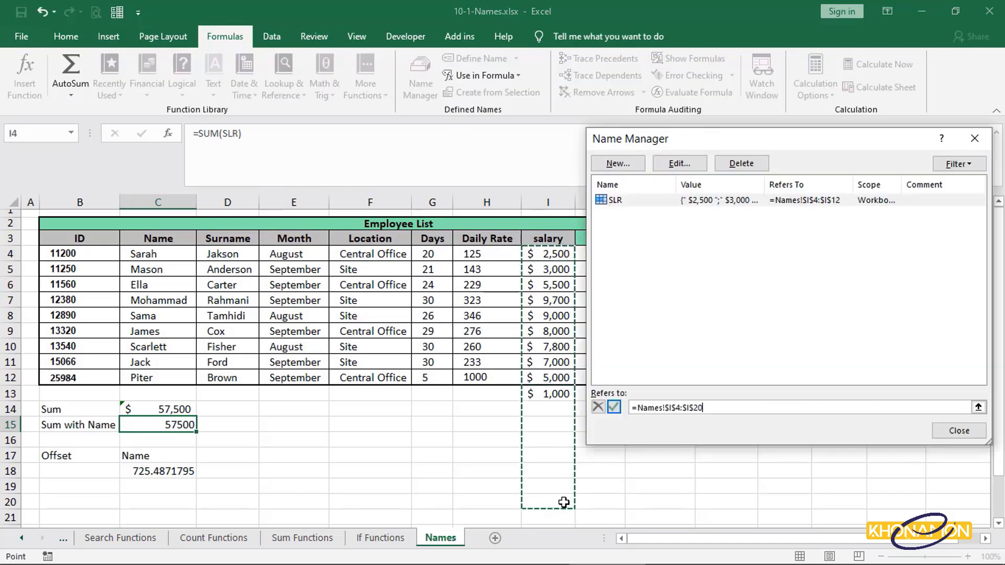
pyautogui.click(960, 430)
pyautogui.click(486, 331)
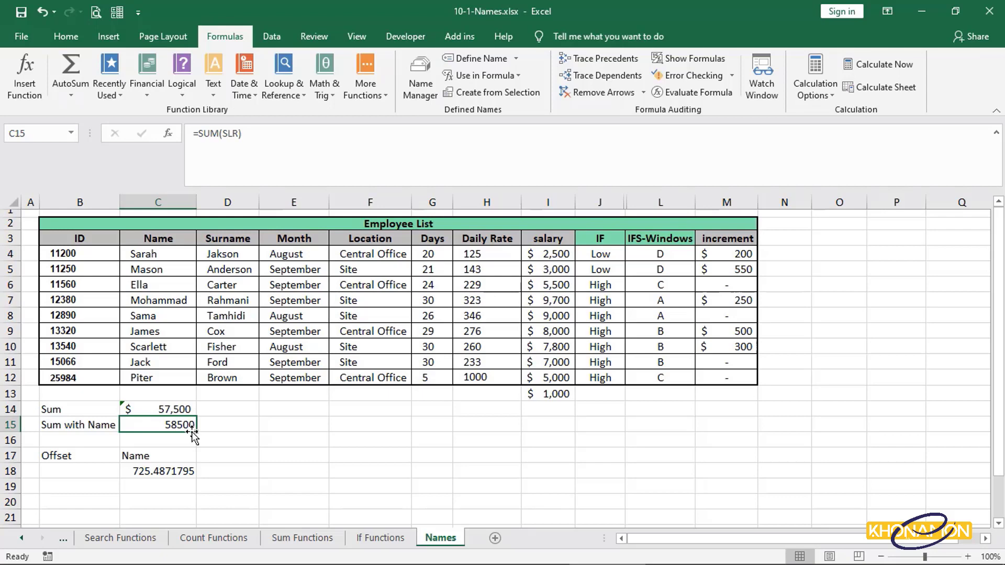
pyautogui.click(534, 269)
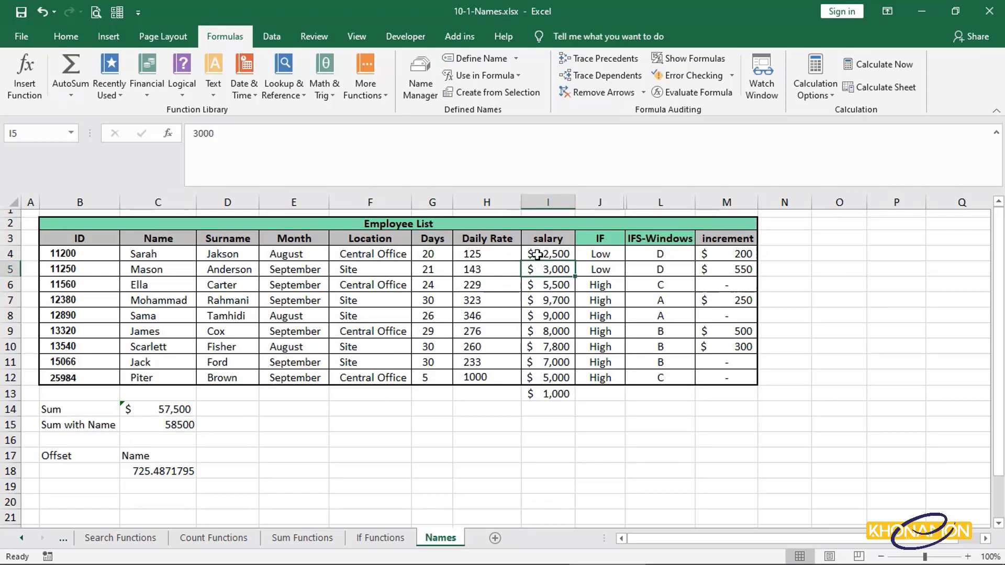
pyautogui.click(538, 255)
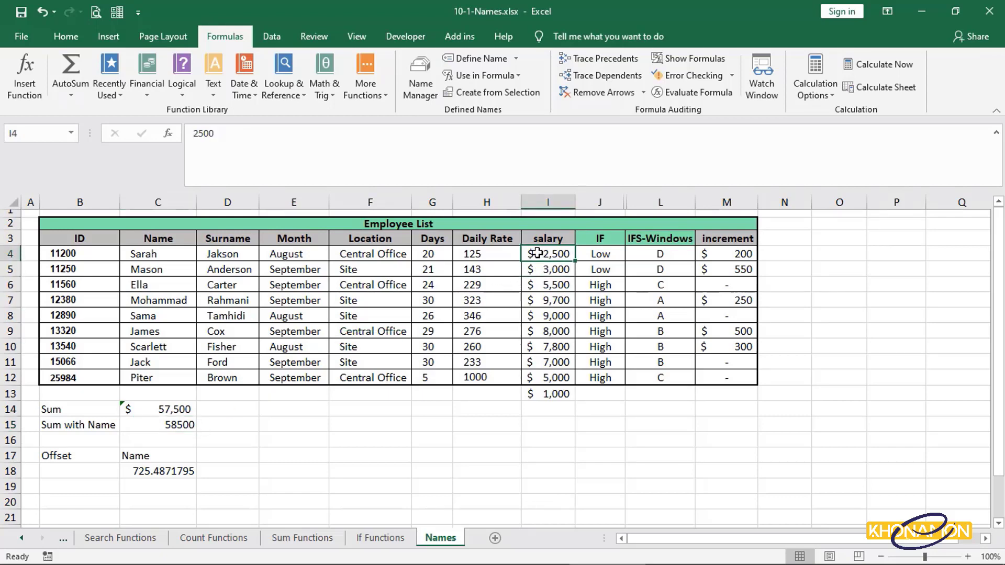
pyautogui.scroll(-11, 557, 481)
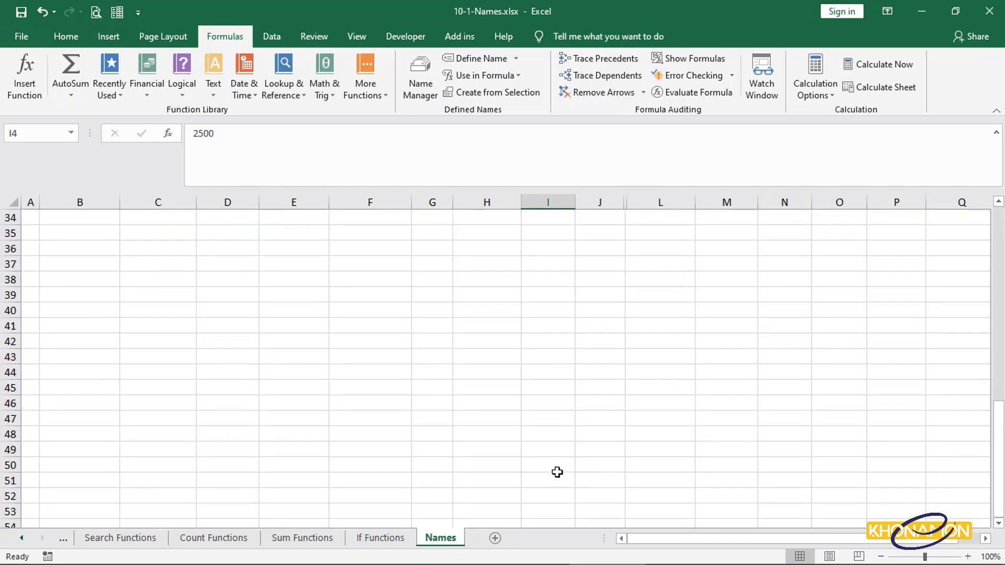
# Redefine the SLR named range as =OFFSET(Names!$I$4,0,0,COUNTA(Names!$I$4:$I$50),1) in Name Manager.
pyautogui.moveTo(557, 473); pyautogui.dragTo(550, 254)
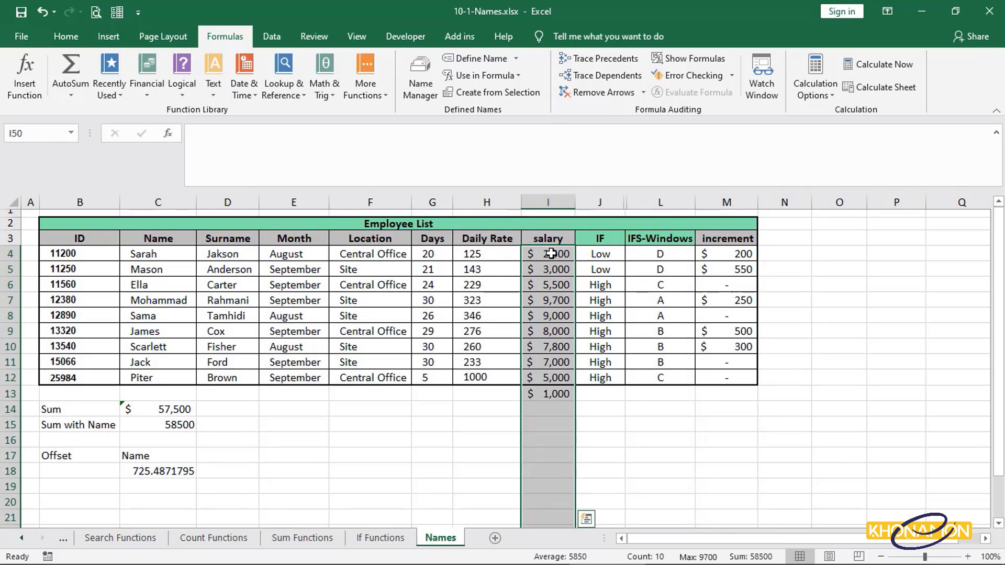
pyautogui.click(551, 254)
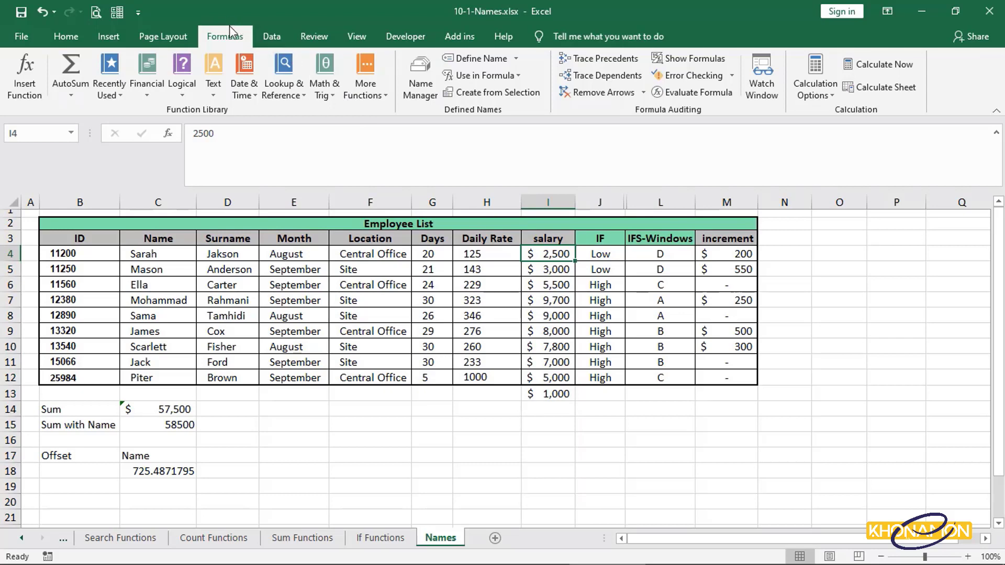
pyautogui.click(425, 94)
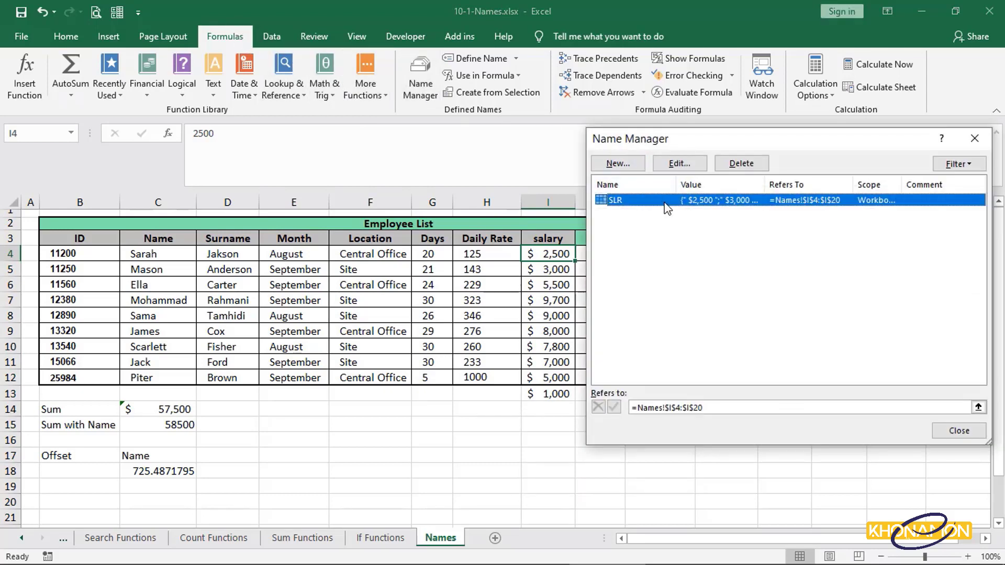
pyautogui.moveTo(706, 408); pyautogui.dragTo(630, 408)
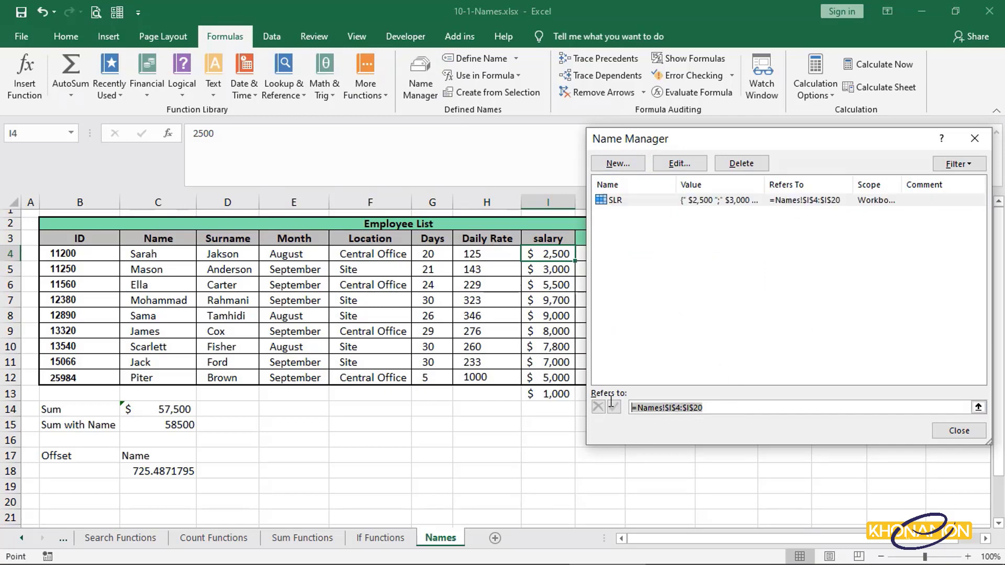
pyautogui.press('Delete')
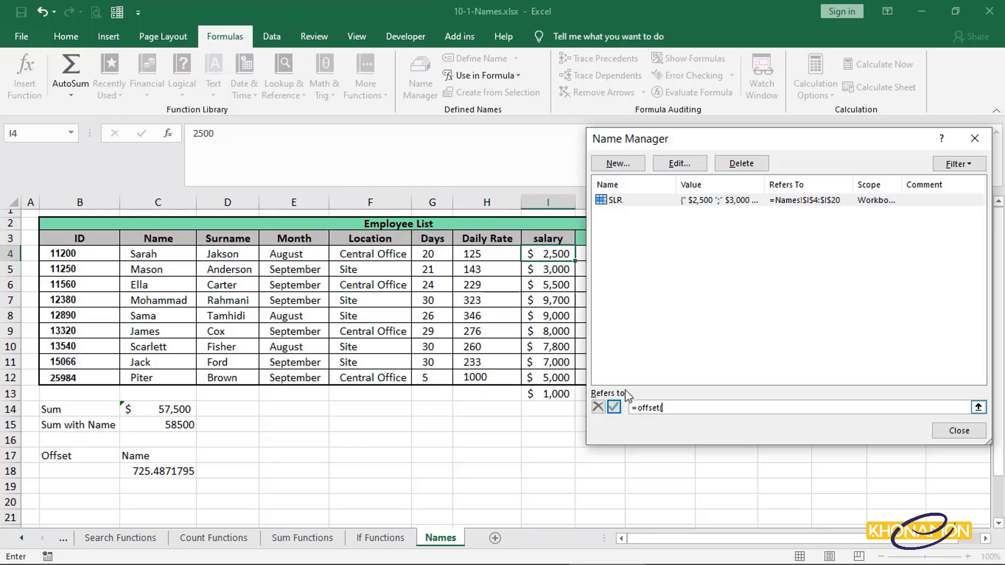
pyautogui.click(543, 255)
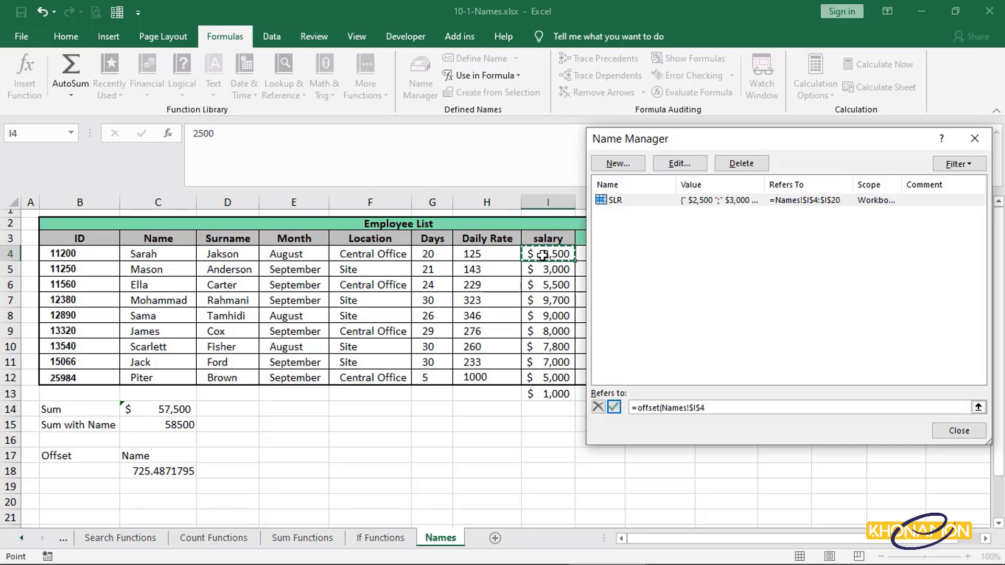
pyautogui.write(',0,0,')
pyautogui.write('COUNTA')
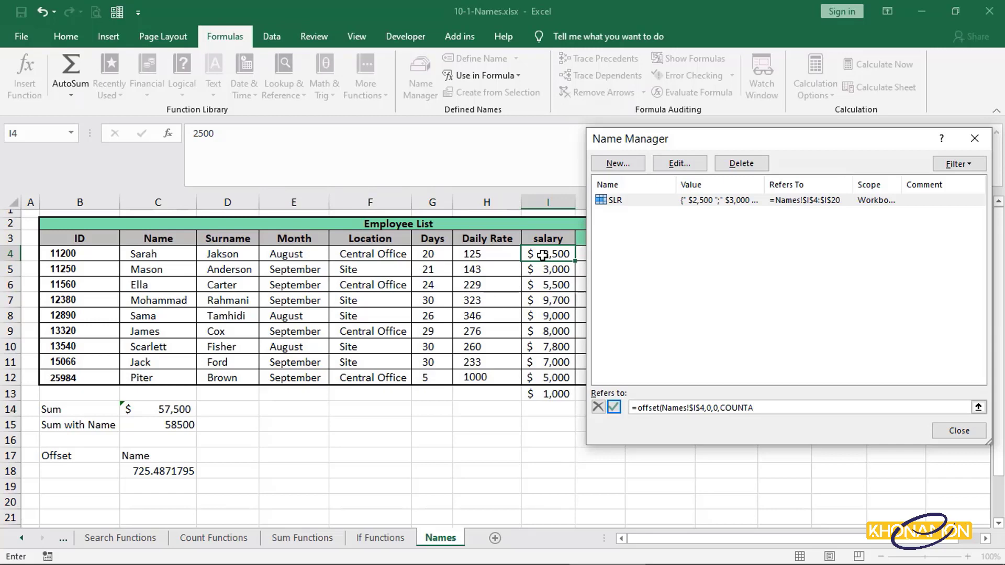
pyautogui.write('(')
pyautogui.moveTo(543, 255); pyautogui.dragTo(553, 423)
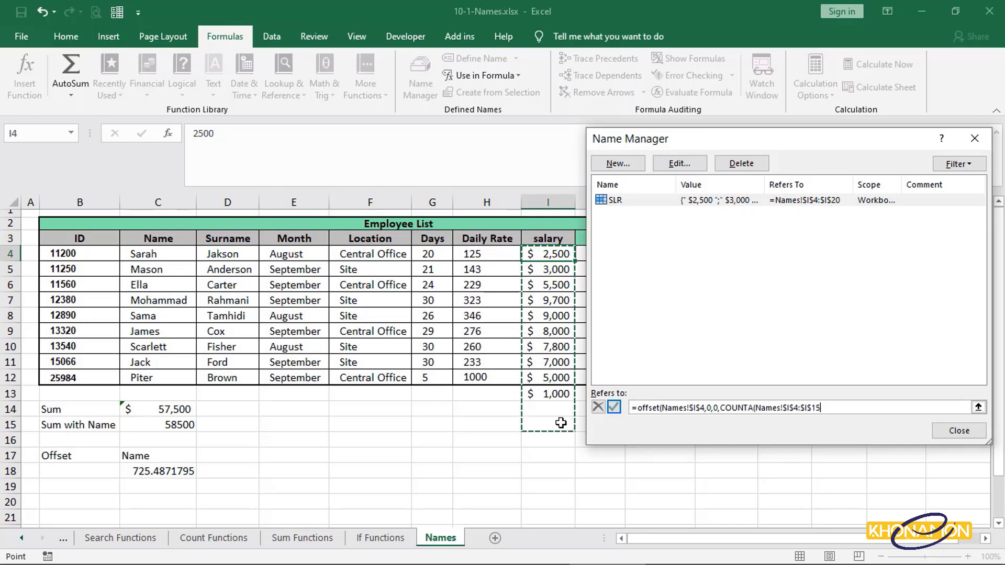
pyautogui.press('BackSpace')
pyautogui.write('0')
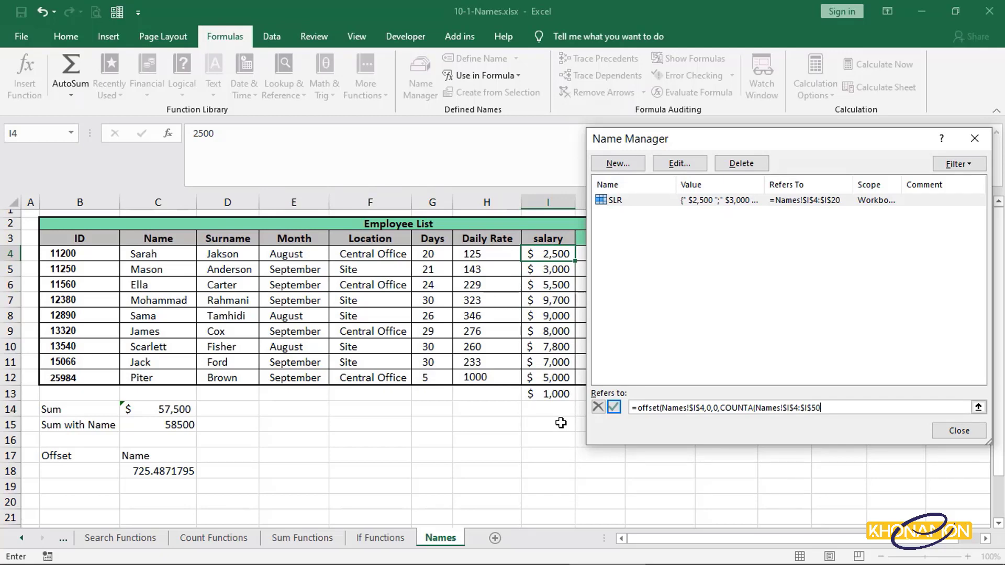
pyautogui.write(')')
pyautogui.write(',1)')
pyautogui.click(615, 407)
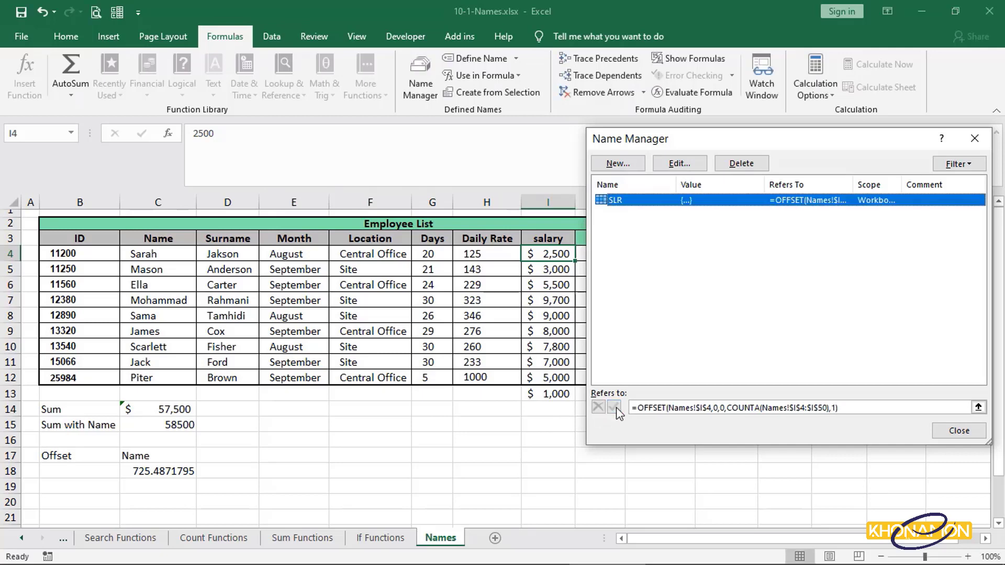
pyautogui.click(797, 408)
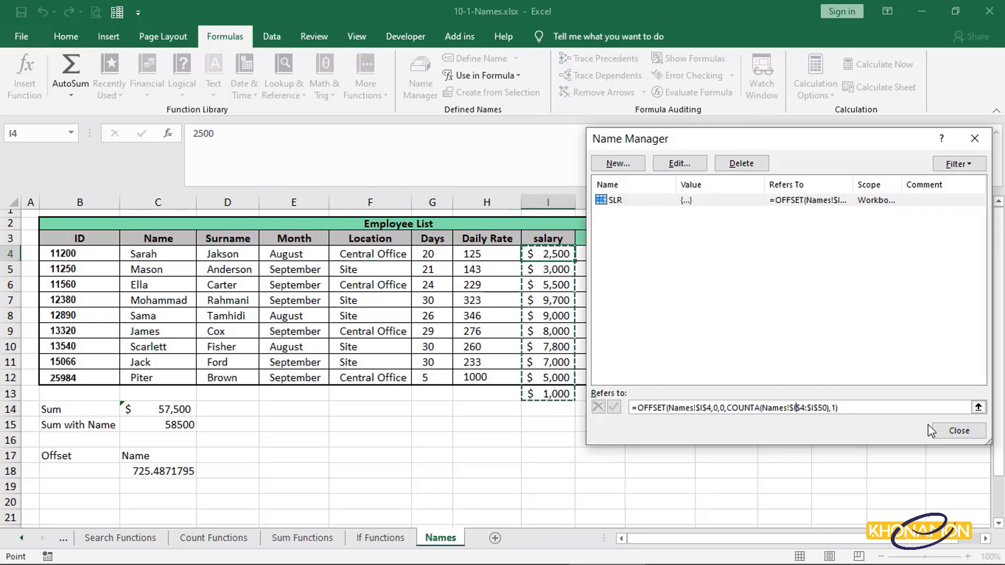
pyautogui.click(958, 432)
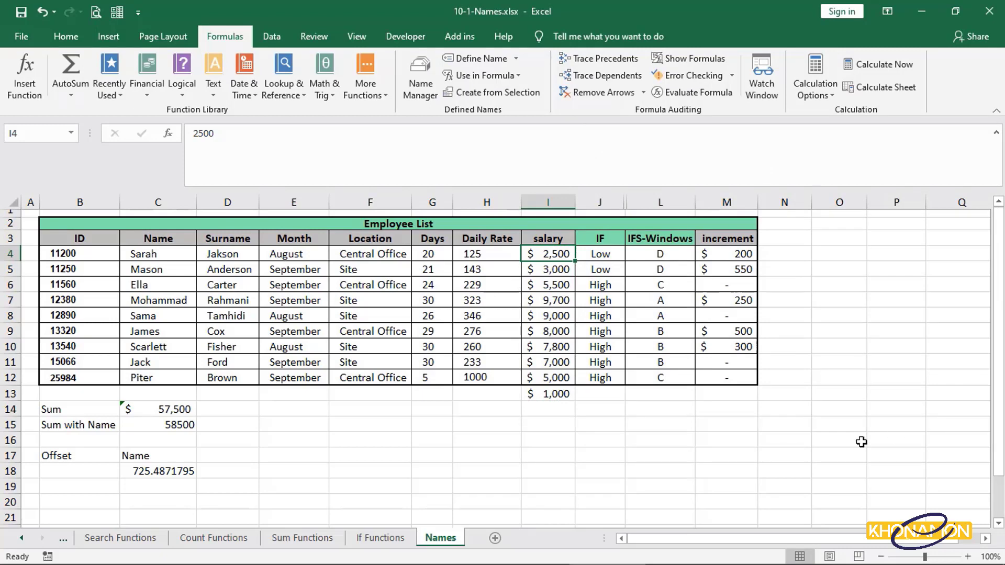
# Check the SUM(SLR) formula in C15, then enter 200 in I14 below the salary column.
pyautogui.click(173, 425)
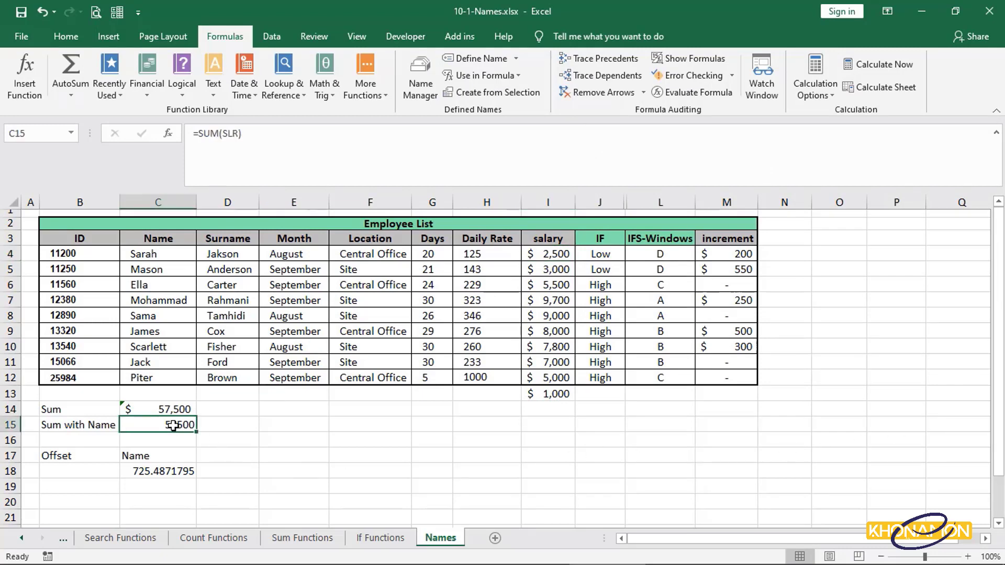
pyautogui.doubleClick(173, 425)
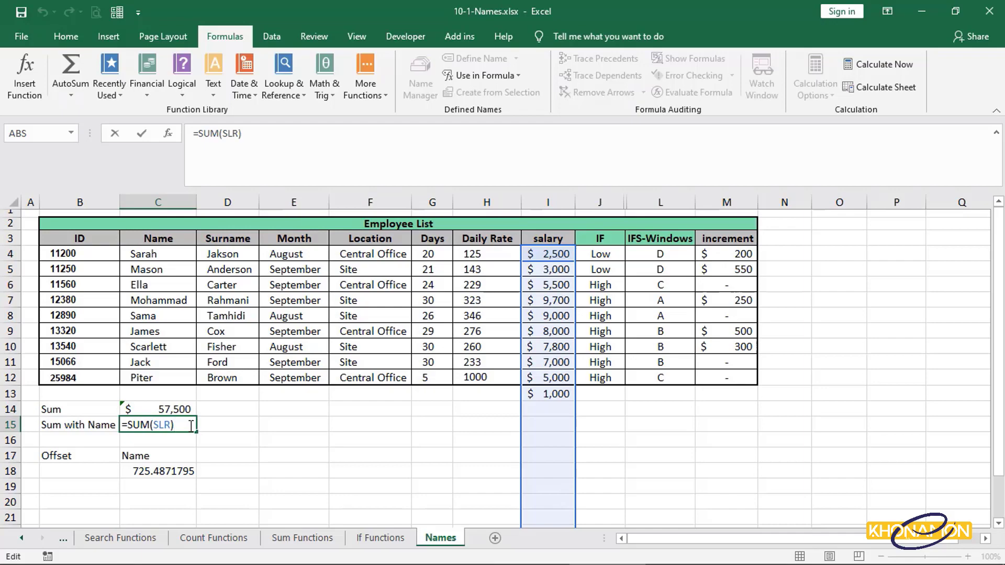
pyautogui.click(540, 412)
pyautogui.write('200')
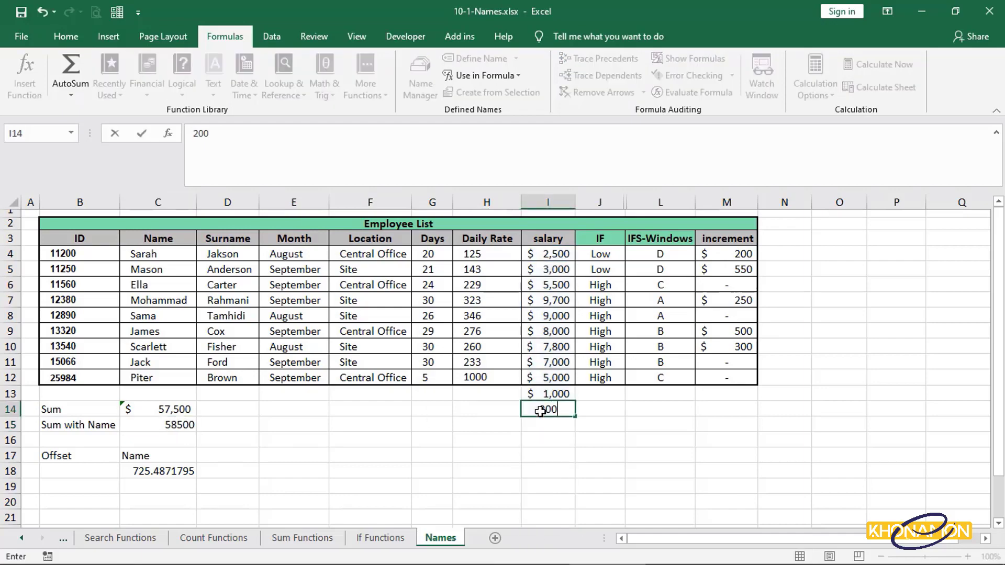
pyautogui.press('Return')
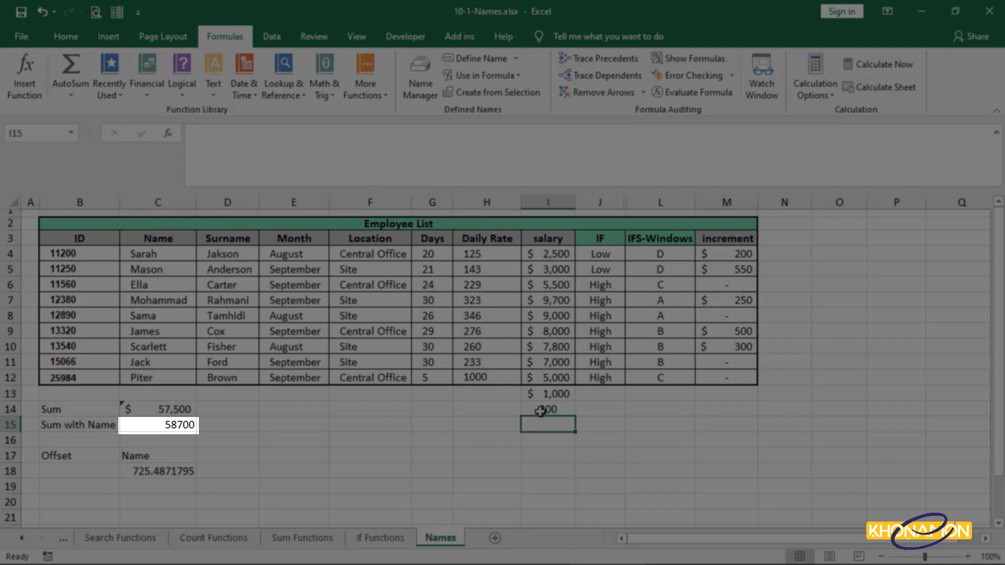
# Review the SLR range's OFFSET definition in Name Manager.
pyautogui.click(540, 412)
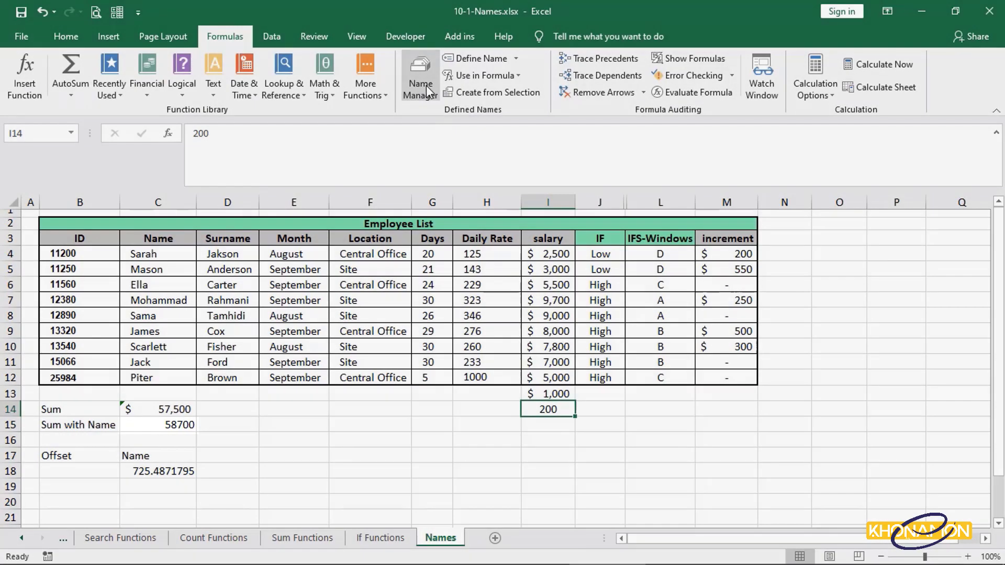
pyautogui.click(425, 88)
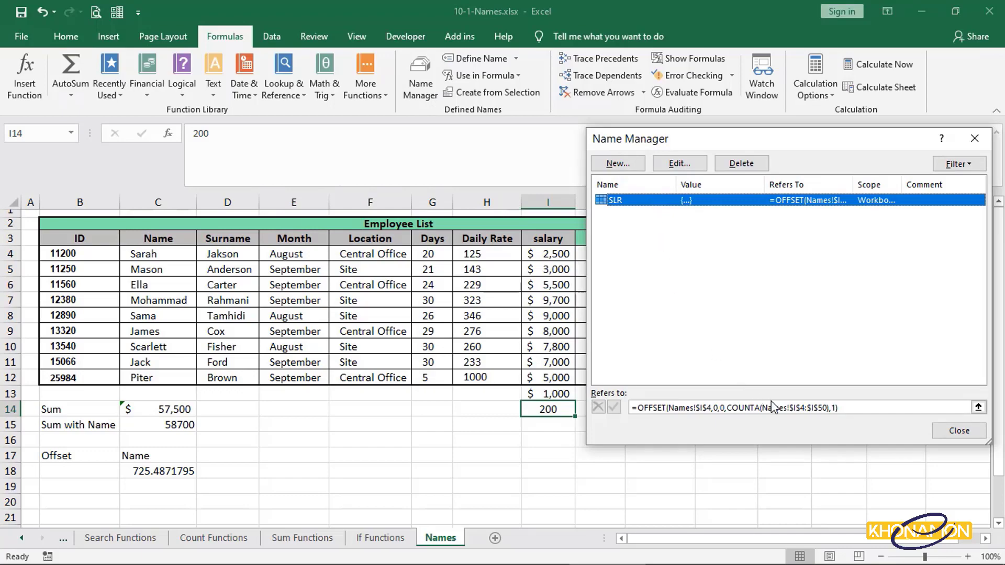
pyautogui.click(798, 407)
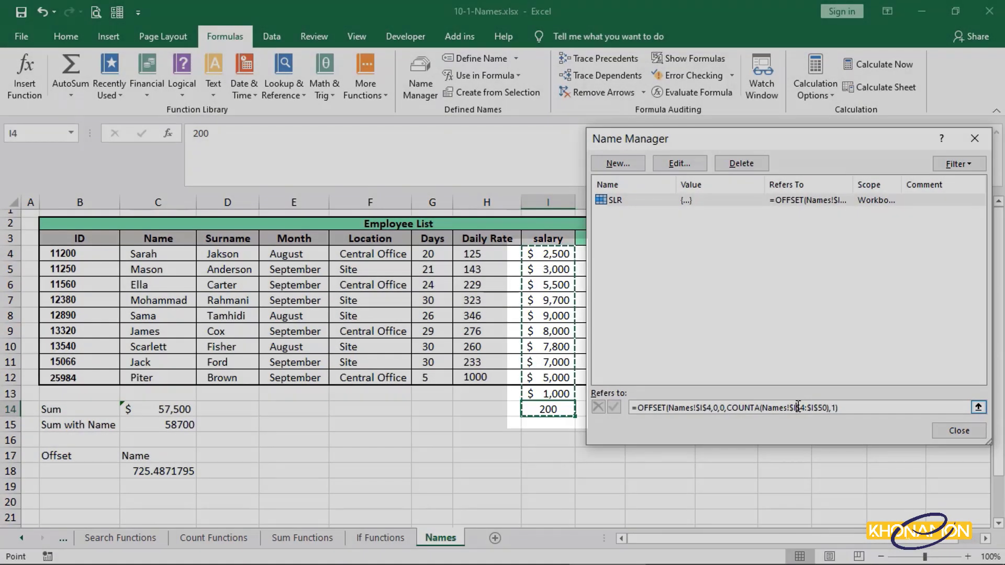
pyautogui.click(798, 407)
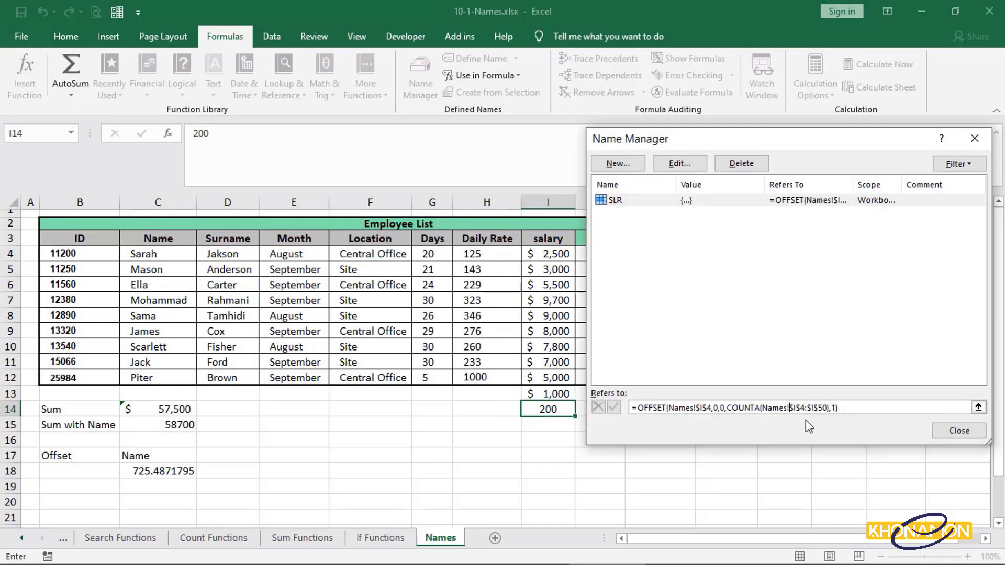
pyautogui.click(920, 408)
pyautogui.click(979, 408)
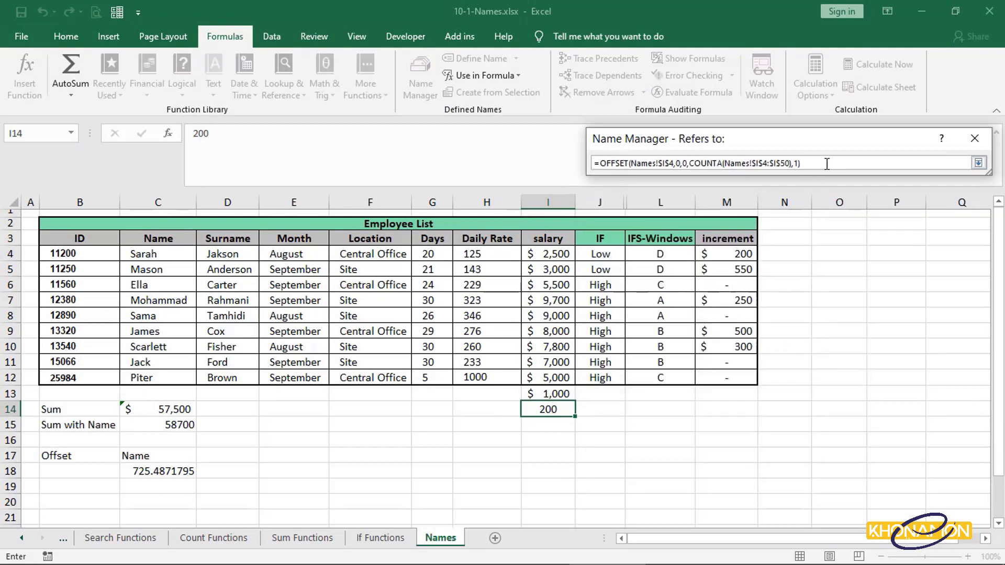
pyautogui.click(978, 163)
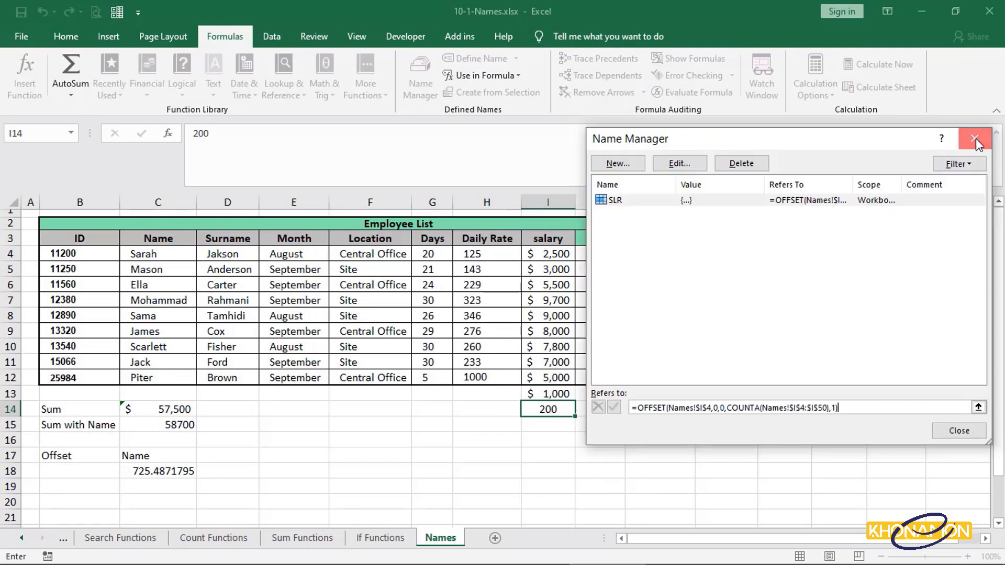
pyautogui.click(975, 138)
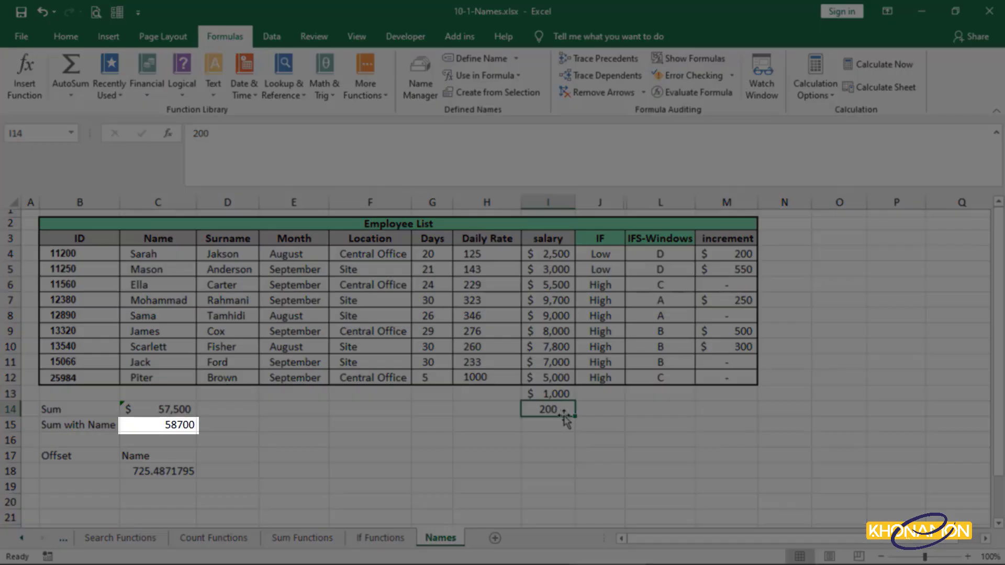
# Clear the values in I14 and I13.
pyautogui.press('Delete')
pyautogui.click(562, 396)
pyautogui.press('Delete')
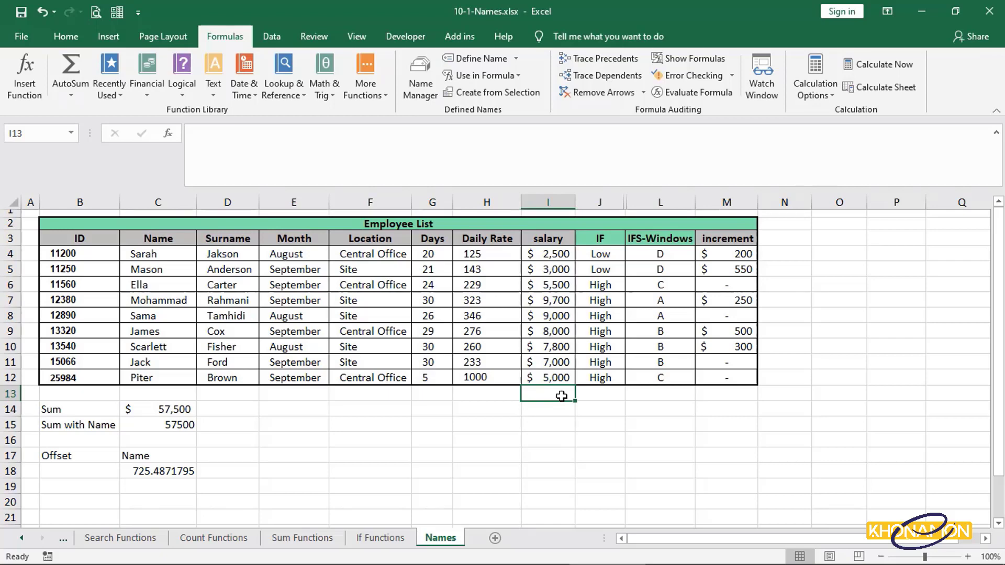
# Enter 1,000 in I13 and 200 in I14.
pyautogui.write('1,00')
pyautogui.write('00')
pyautogui.press('Return')
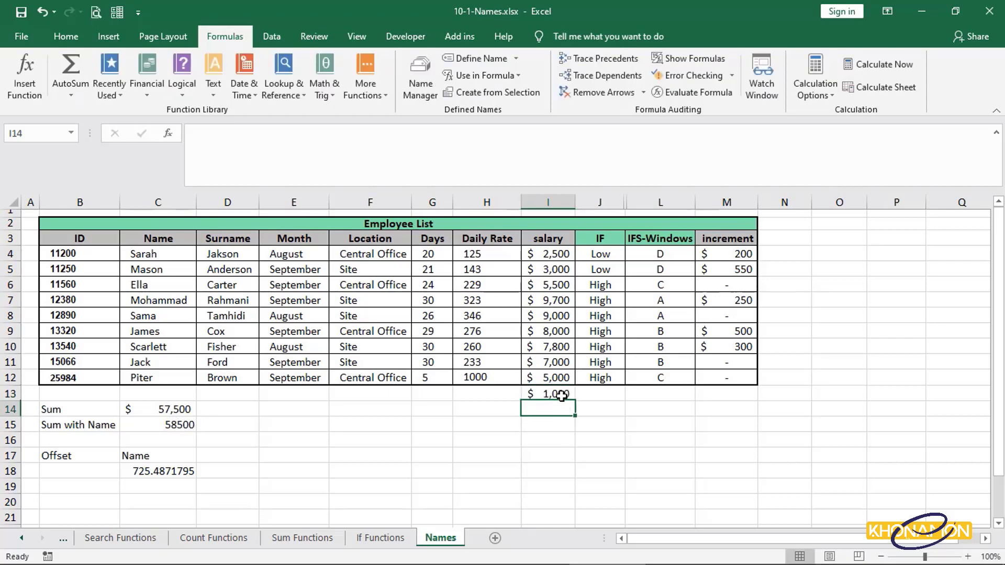
pyautogui.write('200')
pyautogui.press('Return')
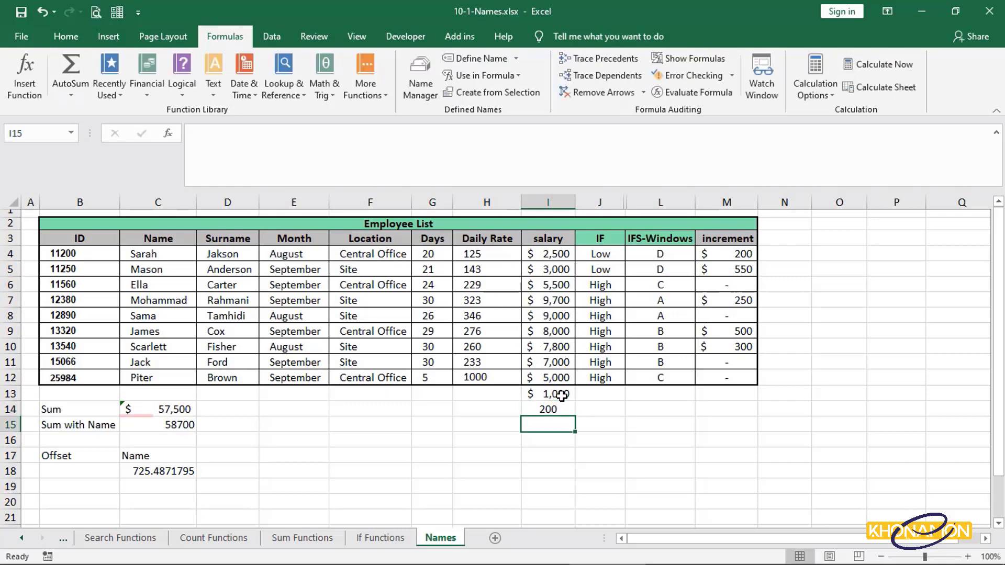
# Delete the I13 value and select salaries I4:I12 to compare with C15's sum.
pyautogui.click(562, 396)
pyautogui.press('Delete')
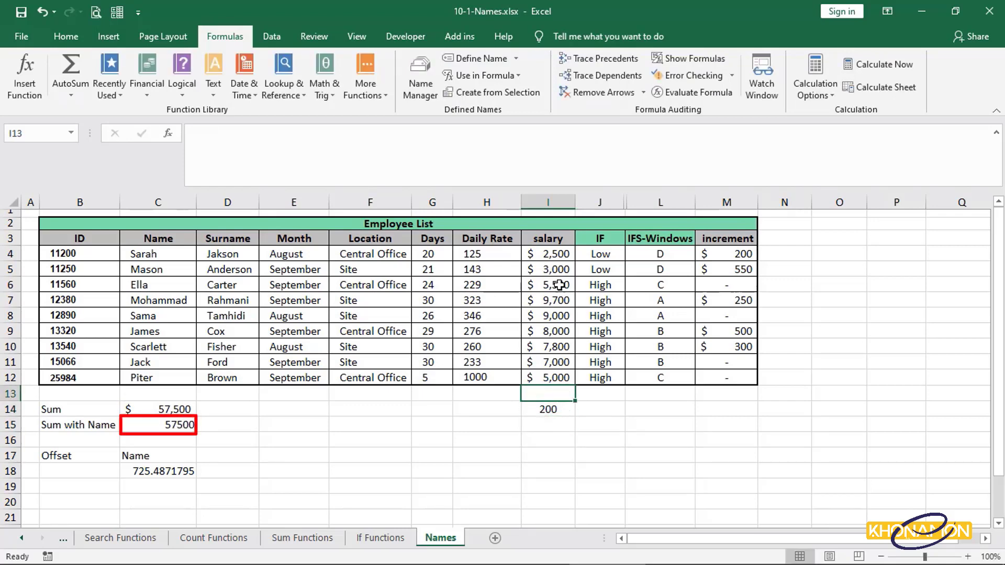
pyautogui.moveTo(559, 255); pyautogui.dragTo(571, 378)
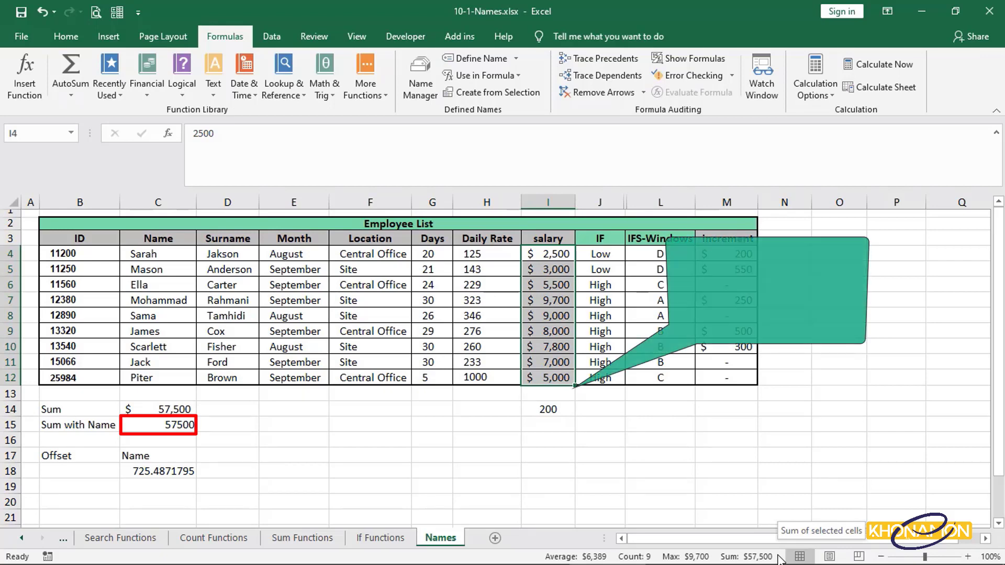
# Enter 0 in I13 and select I4:I14 to compare with the named-range sum.
pyautogui.click(548, 394)
pyautogui.write('0')
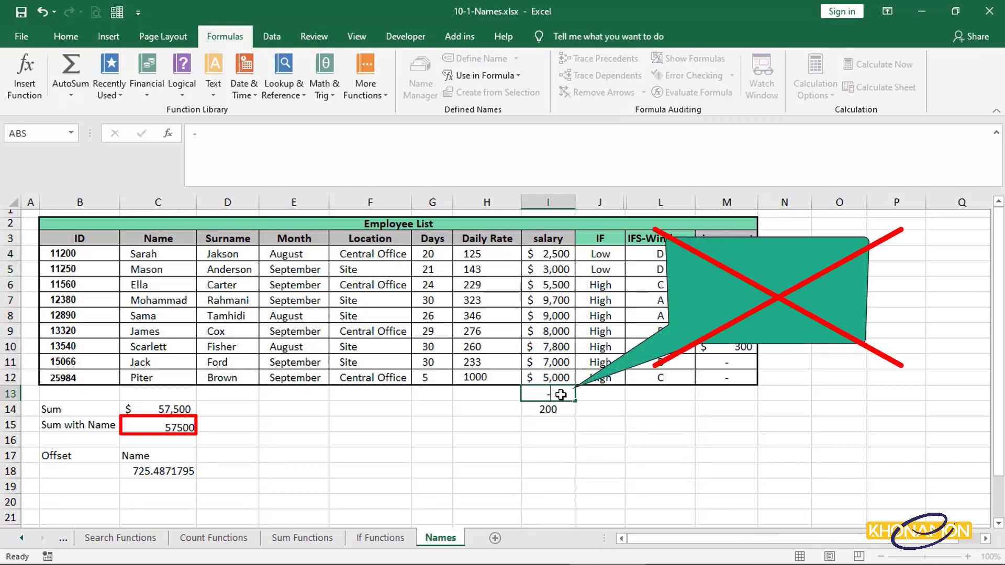
pyautogui.press('Return')
pyautogui.moveTo(548, 254); pyautogui.dragTo(571, 413)
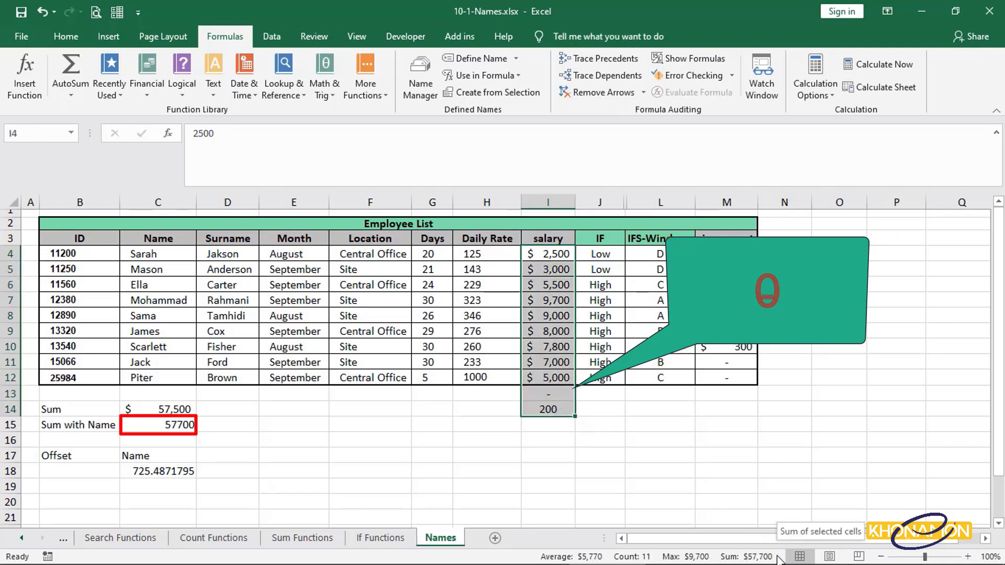
pyautogui.click(568, 395)
pyautogui.press('Return')
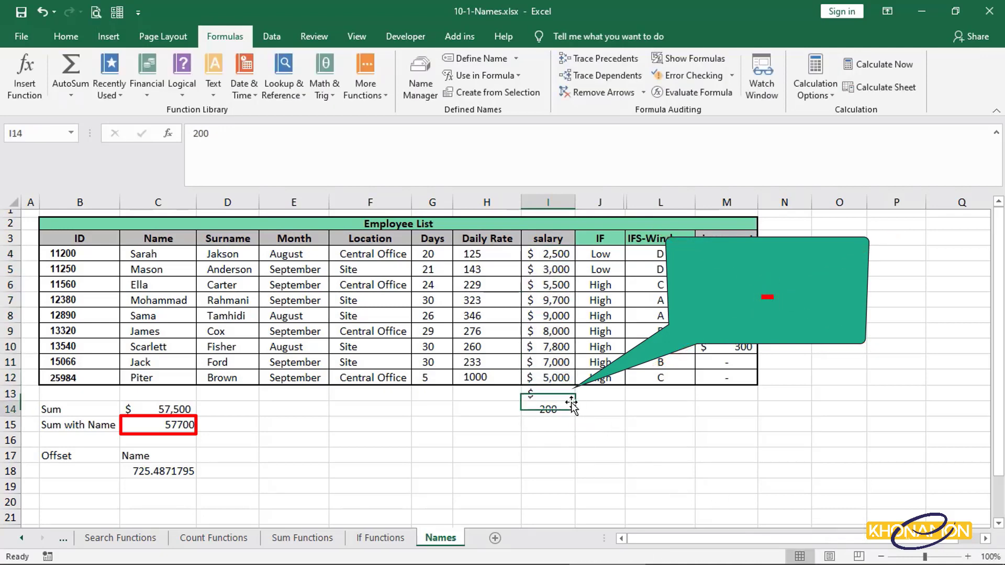